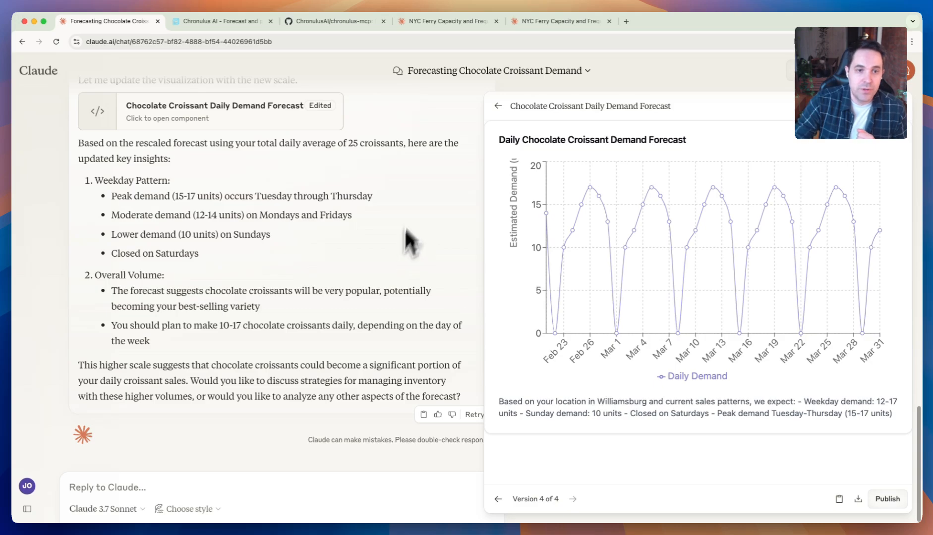
- Open the Chronulus AI website and review its four-step workflow examples, from describing the use case to collecting the forecast
{"action": "left_click", "coordinate": [221, 25]}
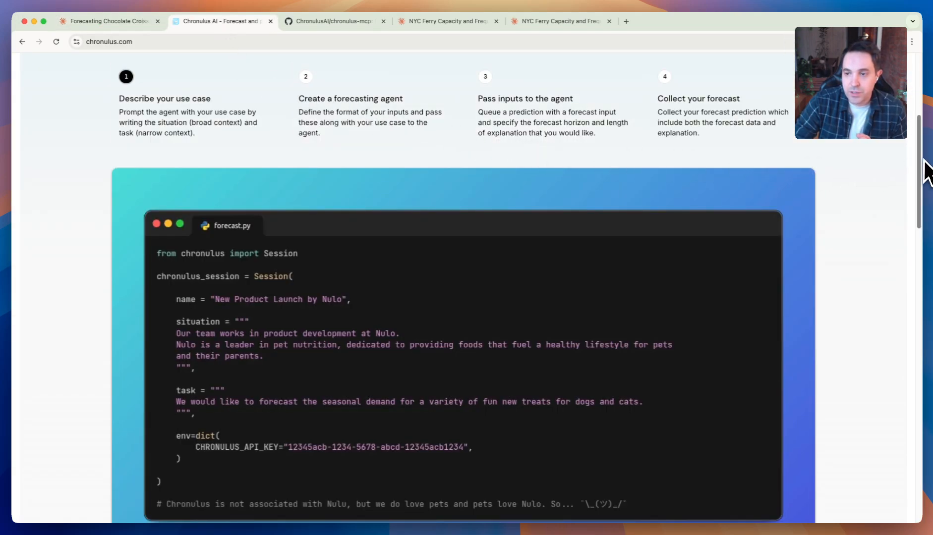
{"action": "mouse_move", "coordinate": [921, 177]}
{"action": "left_mouse_down"}
{"action": "mouse_move", "coordinate": [926, 111]}
{"action": "mouse_move", "coordinate": [919, 169]}
{"action": "mouse_move", "coordinate": [918, 161]}
{"action": "left_mouse_up"}
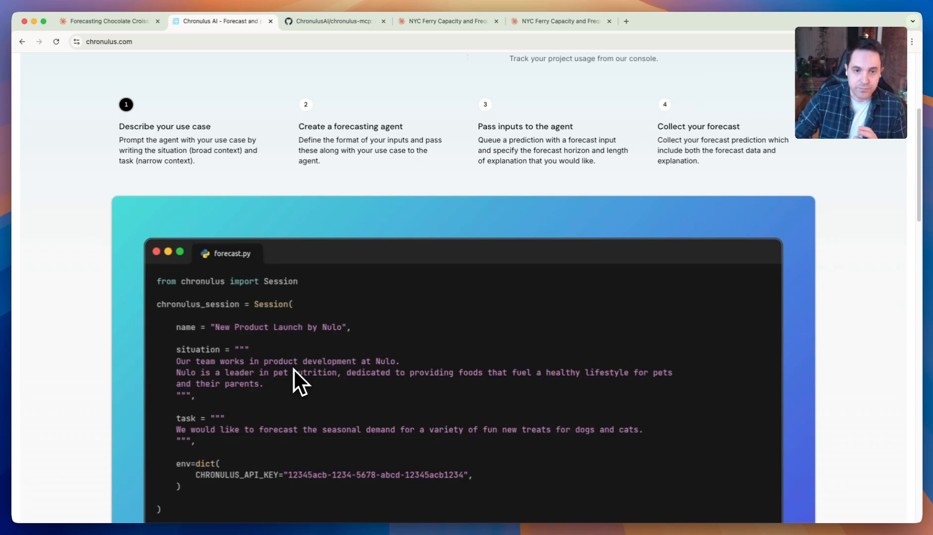
{"action": "left_click", "coordinate": [347, 149]}
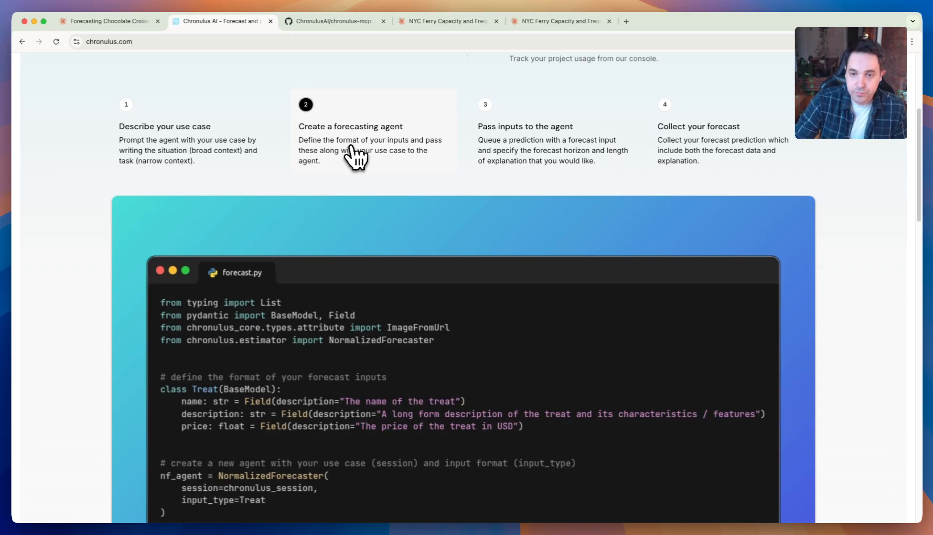
{"action": "left_click", "coordinate": [519, 163]}
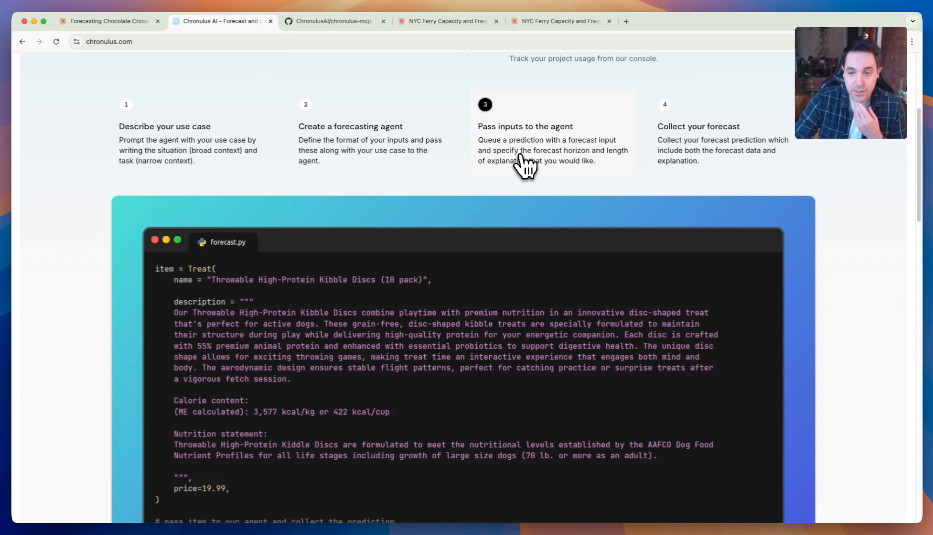
{"action": "scroll", "coordinate": [570, 233], "scroll_direction": "down", "scroll_amount": 1}
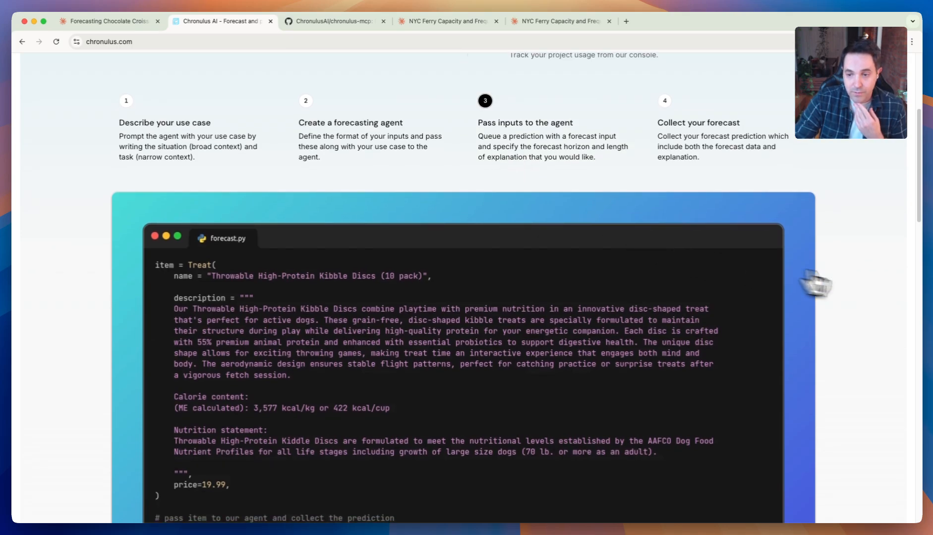
{"action": "scroll", "coordinate": [847, 282], "scroll_direction": "down", "scroll_amount": 3}
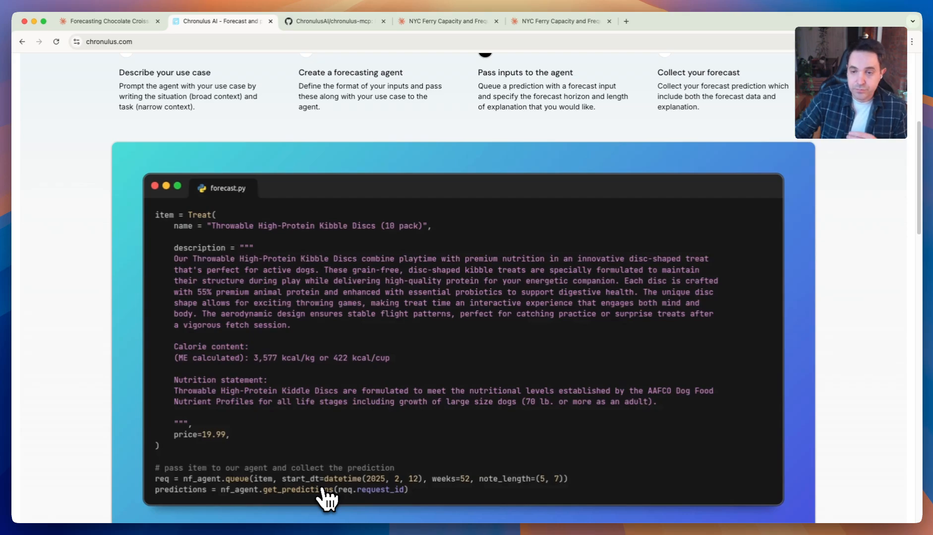
{"action": "left_click", "coordinate": [698, 87]}
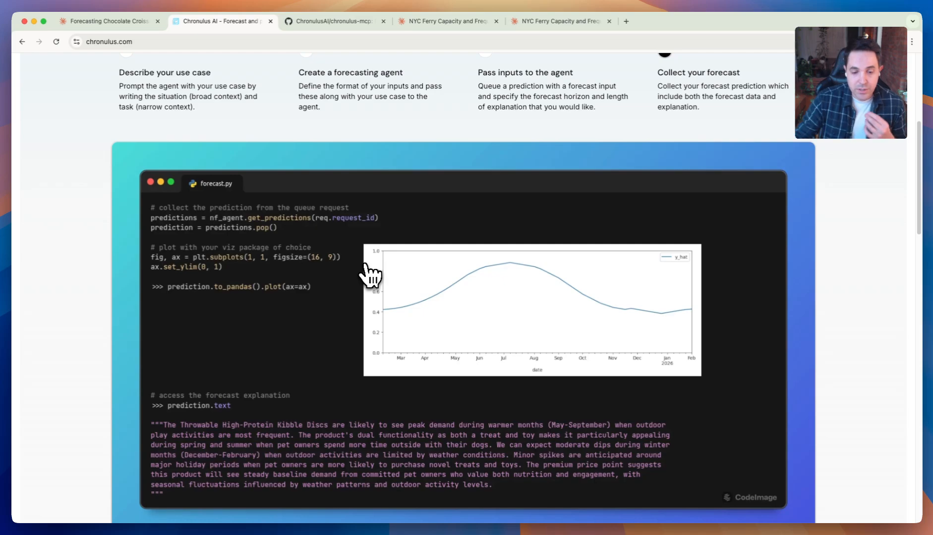
- Return to the chocolate croissant chat in Claude, show the create_chronulus_agent_and_get_forecast result at full height, and close the chart artifact
{"action": "left_click", "coordinate": [116, 22]}
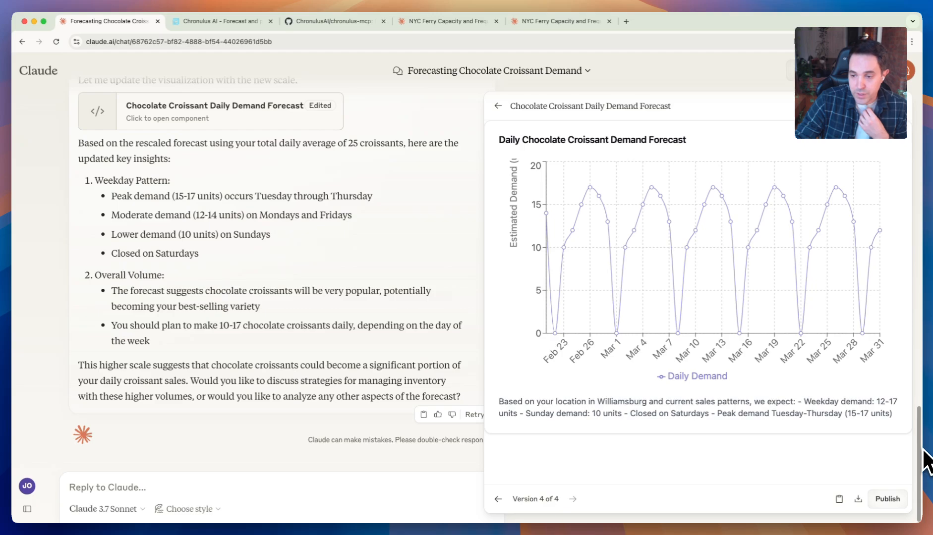
{"action": "left_click_drag", "start_coordinate": [921, 451], "coordinate": [913, 243]}
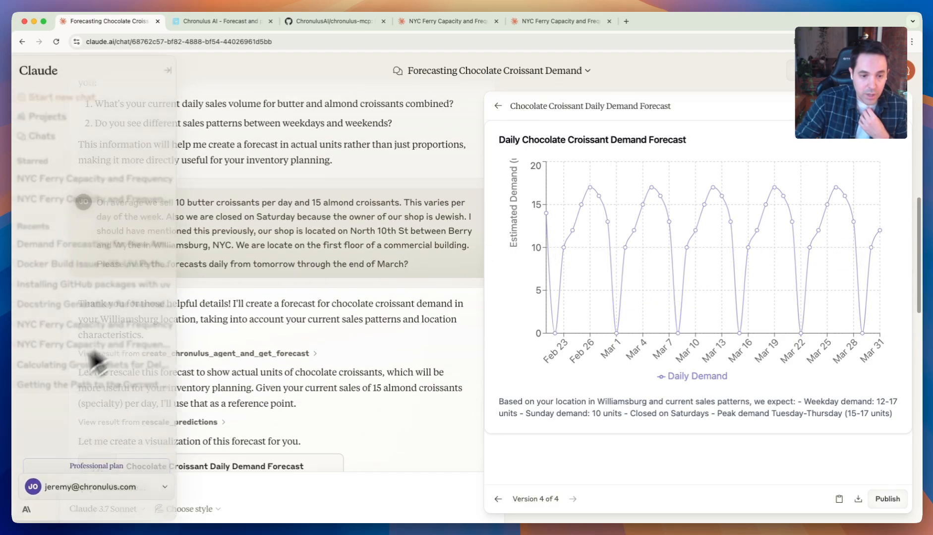
{"action": "left_click", "coordinate": [251, 354]}
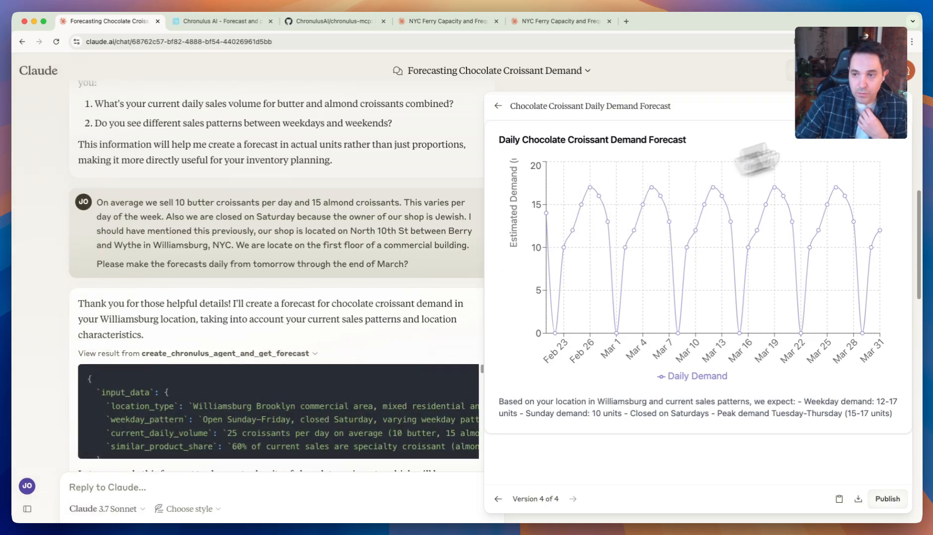
{"action": "left_click", "coordinate": [912, 110]}
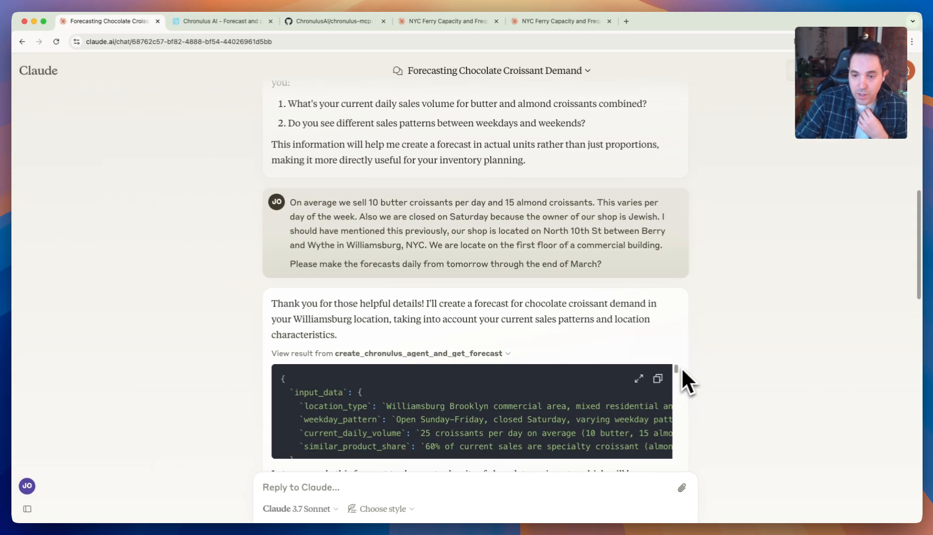
{"action": "left_click_drag", "start_coordinate": [677, 371], "coordinate": [678, 370]}
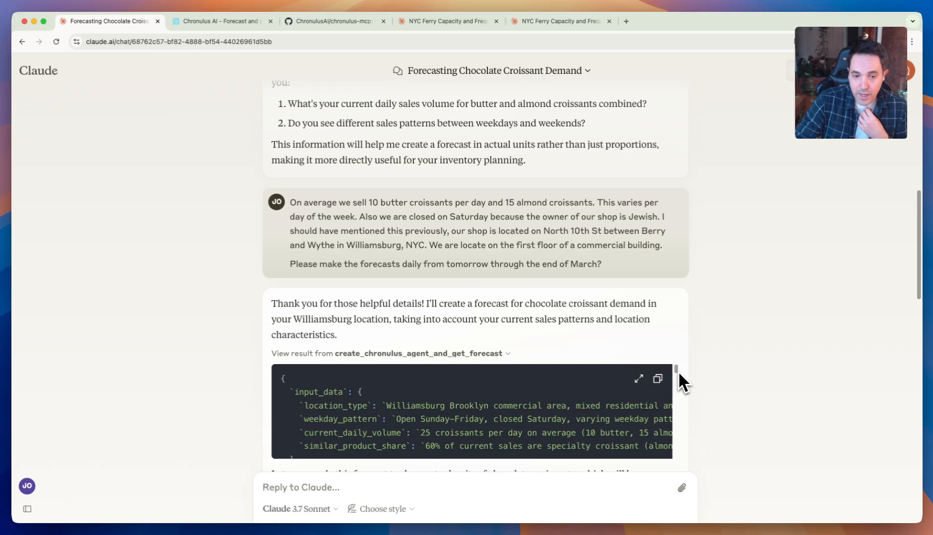
{"action": "left_click", "coordinate": [638, 379]}
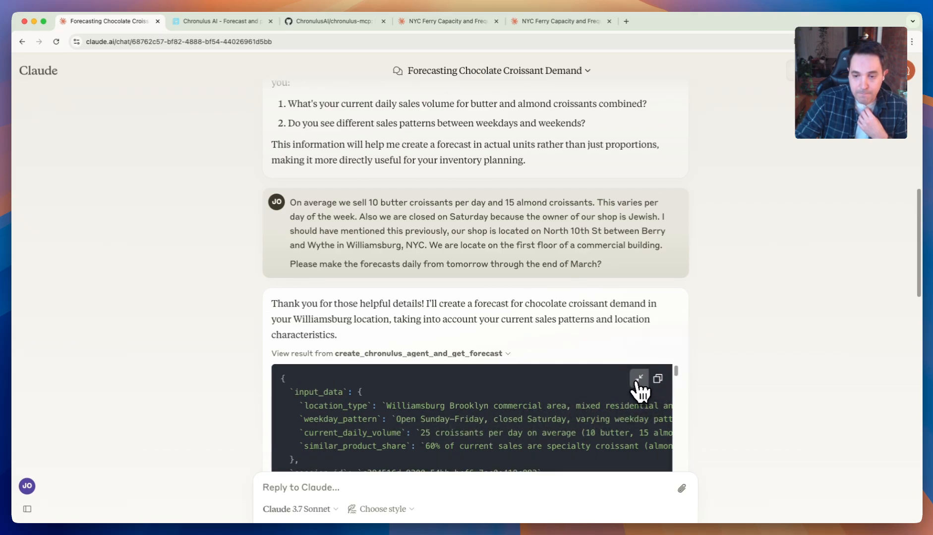
- Examine the forecast agent call's input data, time scale, horizon length and input data model
{"action": "scroll", "coordinate": [674, 376], "scroll_direction": "down", "scroll_amount": 3}
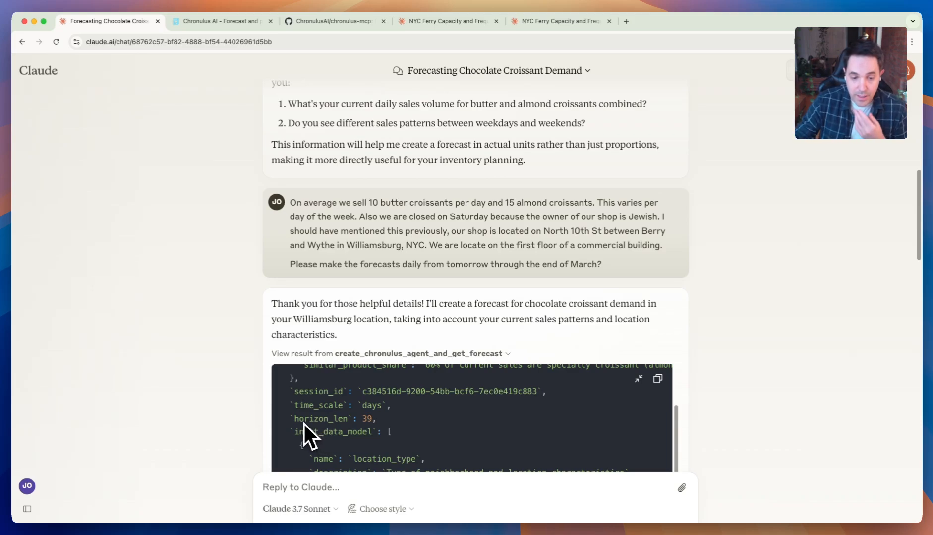
{"action": "scroll", "coordinate": [321, 423], "scroll_direction": "down", "scroll_amount": 1}
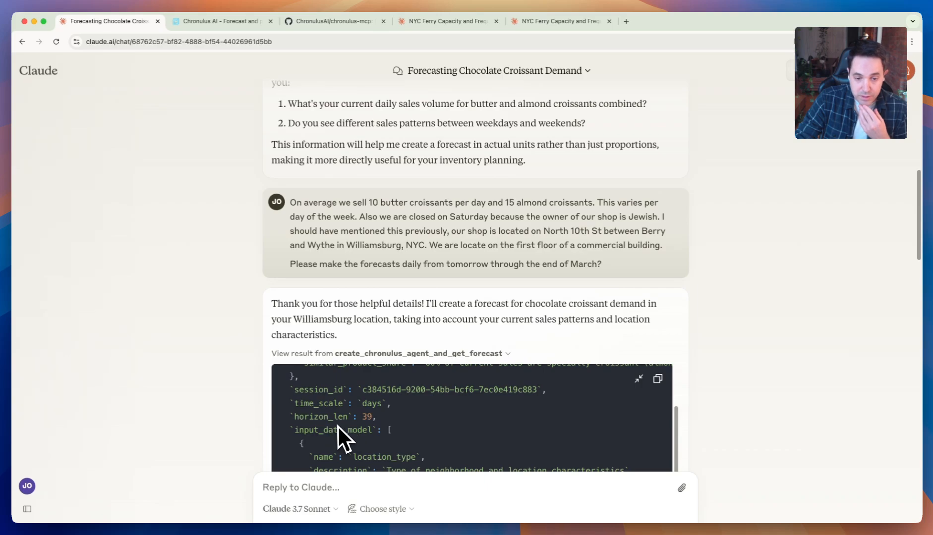
{"action": "scroll", "coordinate": [339, 426], "scroll_direction": "down", "scroll_amount": 1}
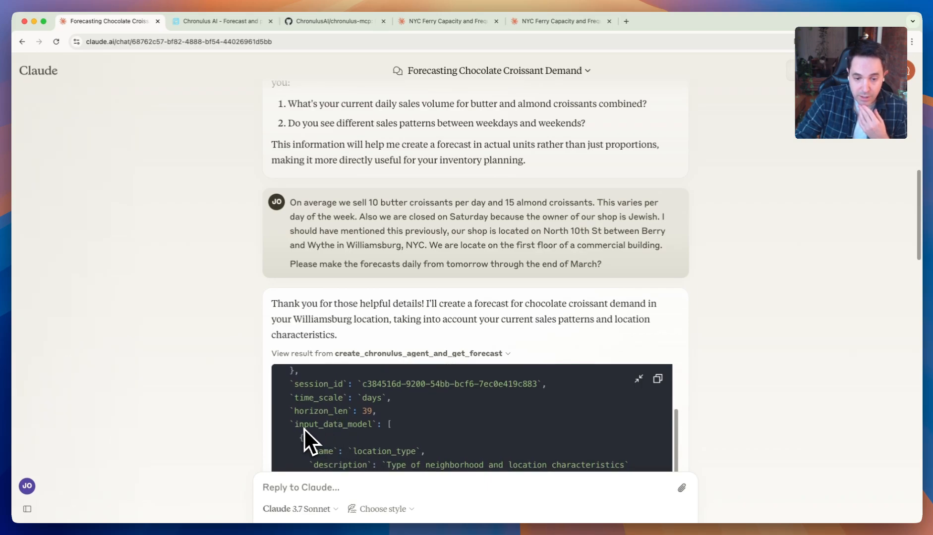
{"action": "scroll", "coordinate": [319, 428], "scroll_direction": "down", "scroll_amount": 1}
{"action": "scroll", "coordinate": [693, 420], "scroll_direction": "down", "scroll_amount": 3}
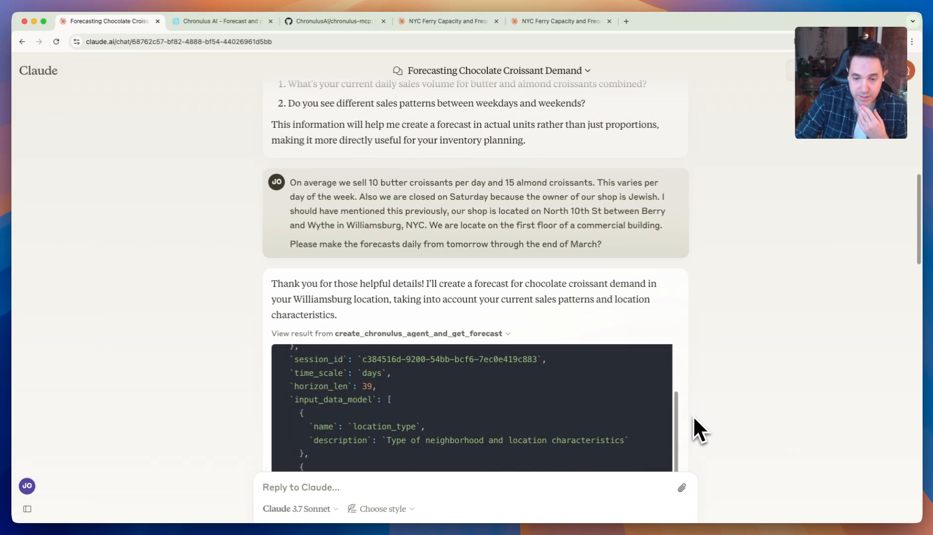
{"action": "scroll", "coordinate": [682, 408], "scroll_direction": "down", "scroll_amount": 2}
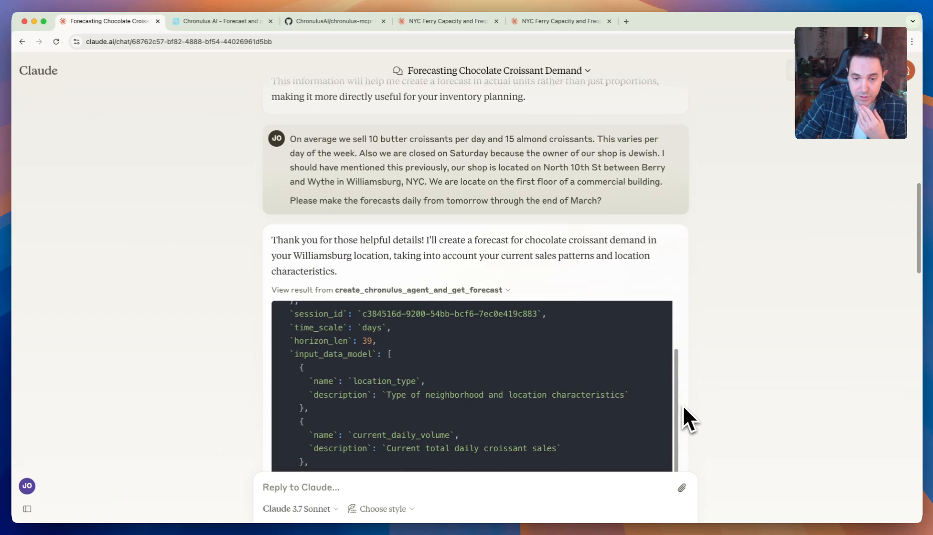
{"action": "scroll", "coordinate": [683, 404], "scroll_direction": "down", "scroll_amount": 3}
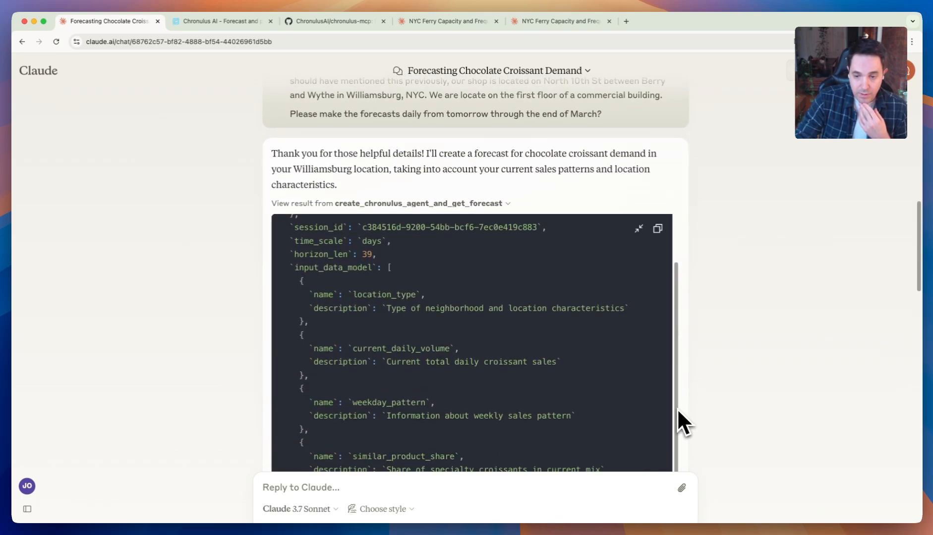
{"action": "left_click_drag", "start_coordinate": [677, 408], "coordinate": [672, 344]}
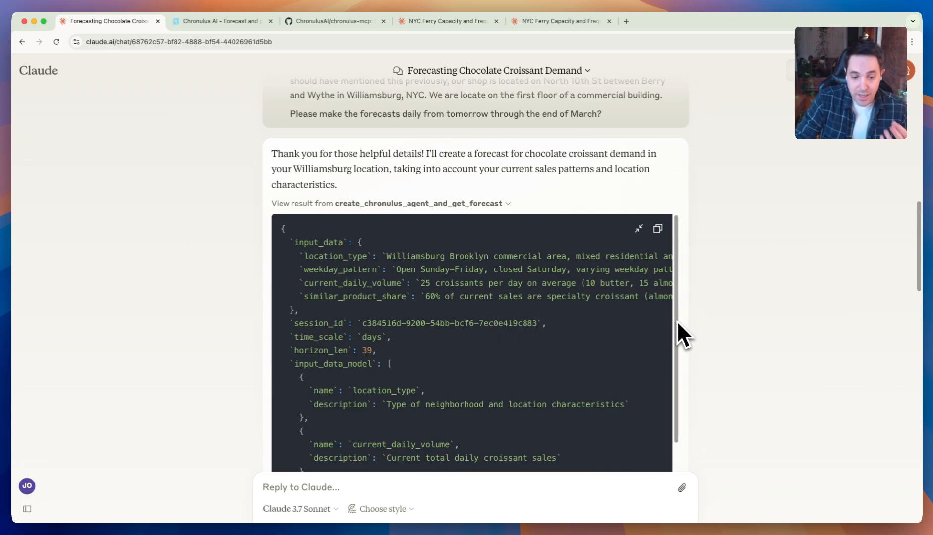
{"action": "mouse_move", "coordinate": [676, 320]}
{"action": "left_mouse_down"}
{"action": "mouse_move", "coordinate": [679, 364]}
{"action": "mouse_move", "coordinate": [677, 320]}
{"action": "left_mouse_up"}
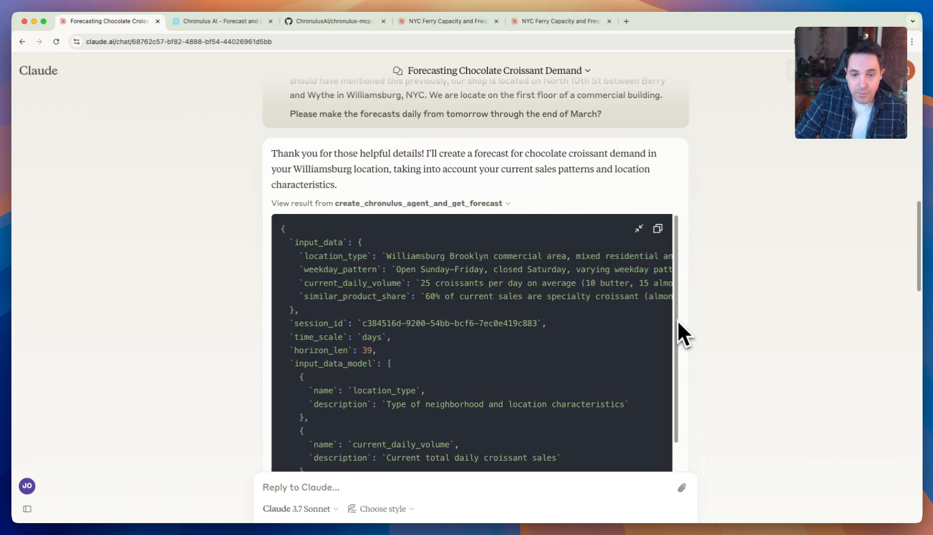
- Expand the earlier create_chronulus_session result to view the session's name, task and situation
{"action": "scroll", "coordinate": [693, 304], "scroll_direction": "up", "scroll_amount": 10}
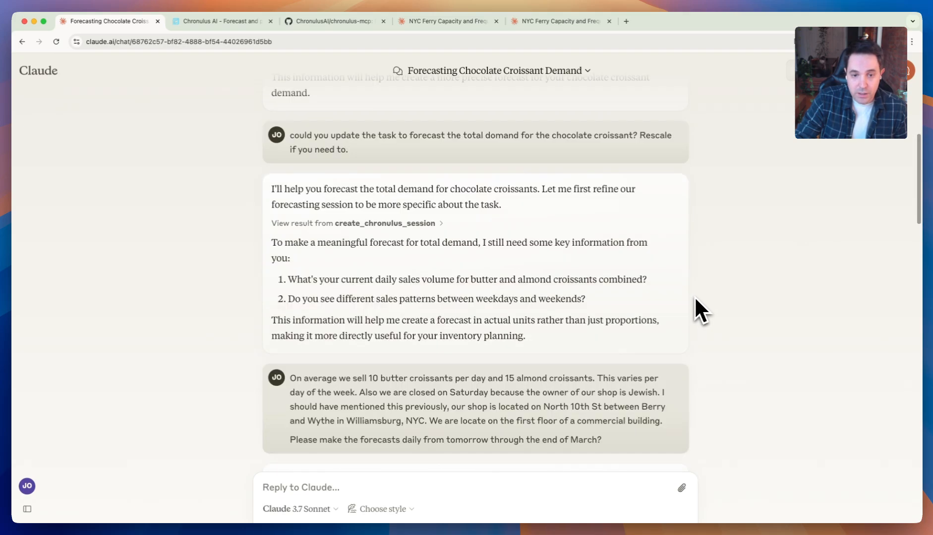
{"action": "left_click", "coordinate": [418, 233]}
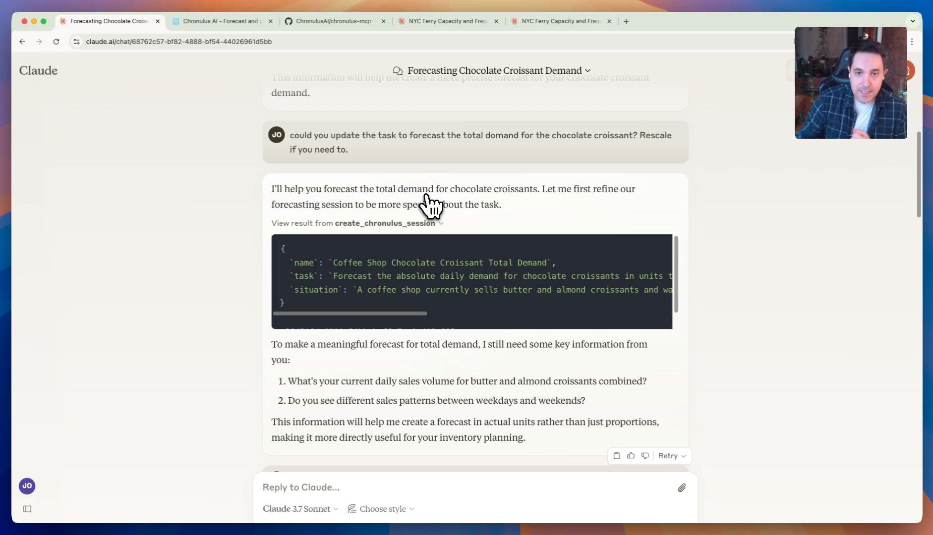
- Switch to the first NYC Ferry chat and highlight the prompt's daily ridership as percent of capacity and "North Williamsburg to Midtown" wording
{"action": "left_click", "coordinate": [462, 26]}
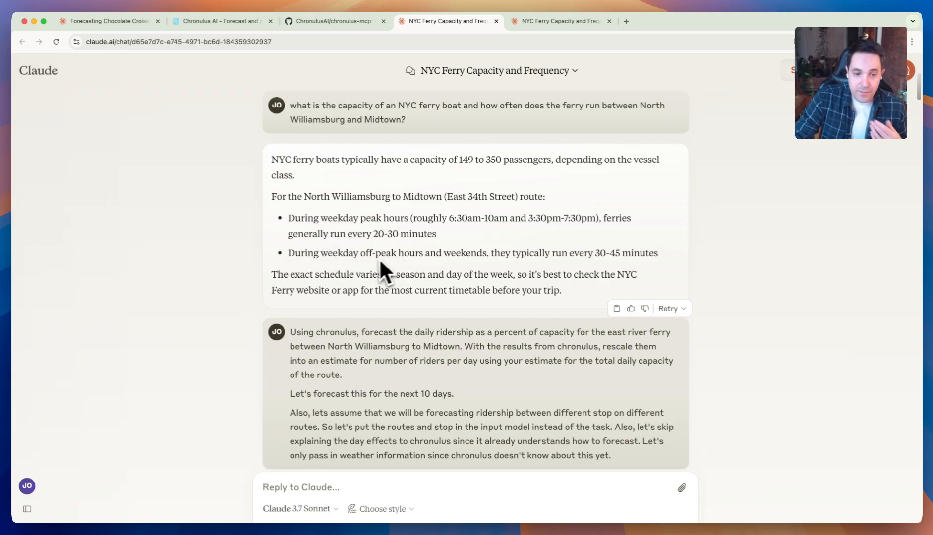
{"action": "scroll", "coordinate": [373, 263], "scroll_direction": "down", "scroll_amount": 1}
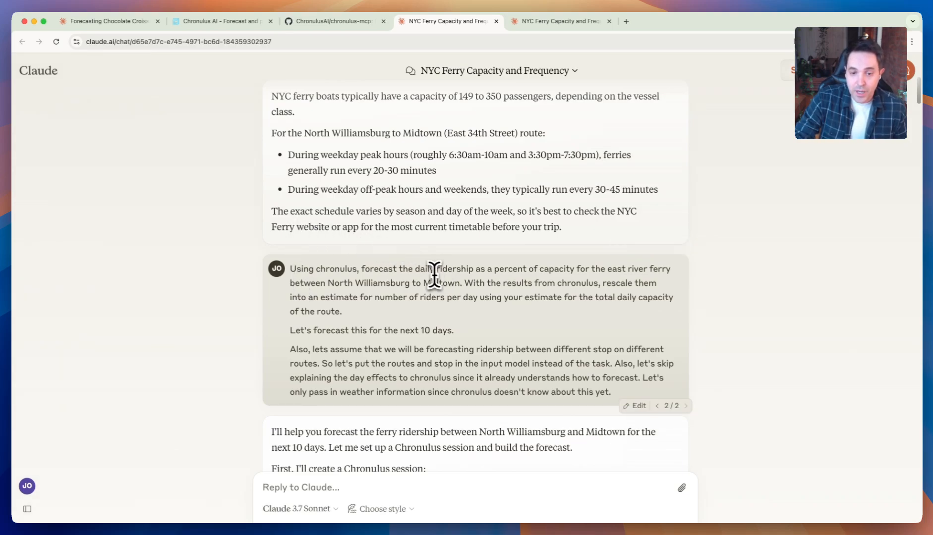
{"action": "left_click_drag", "start_coordinate": [415, 269], "coordinate": [666, 270]}
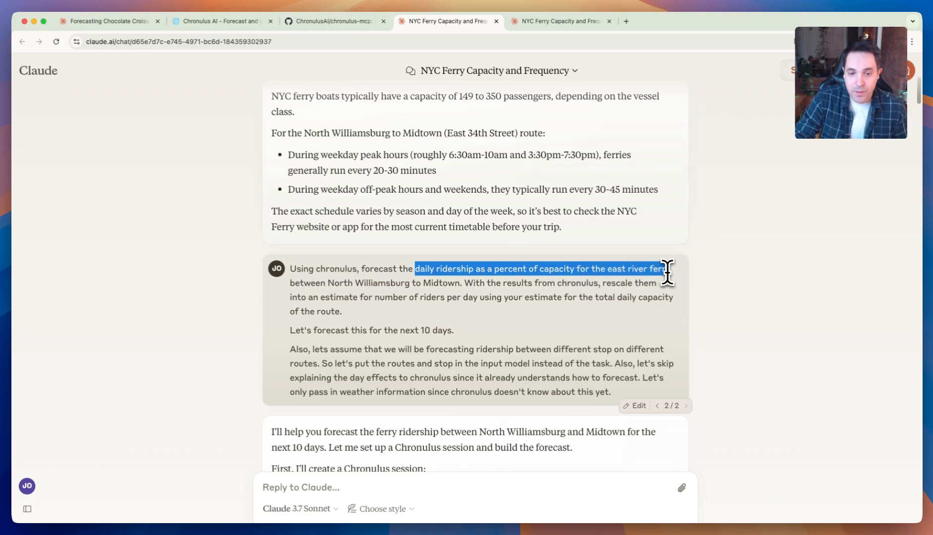
{"action": "left_click_drag", "start_coordinate": [327, 283], "coordinate": [463, 292]}
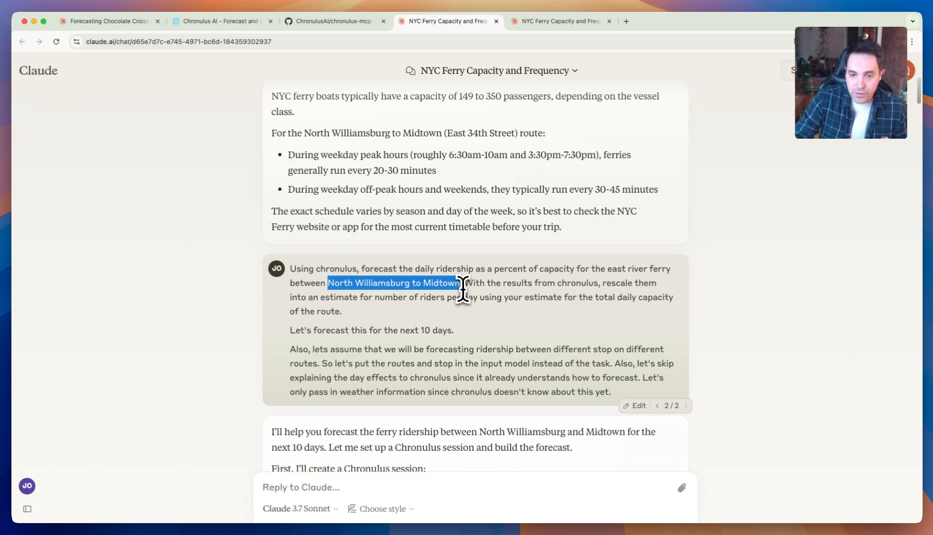
{"action": "left_click_drag", "start_coordinate": [459, 268], "coordinate": [458, 282]}
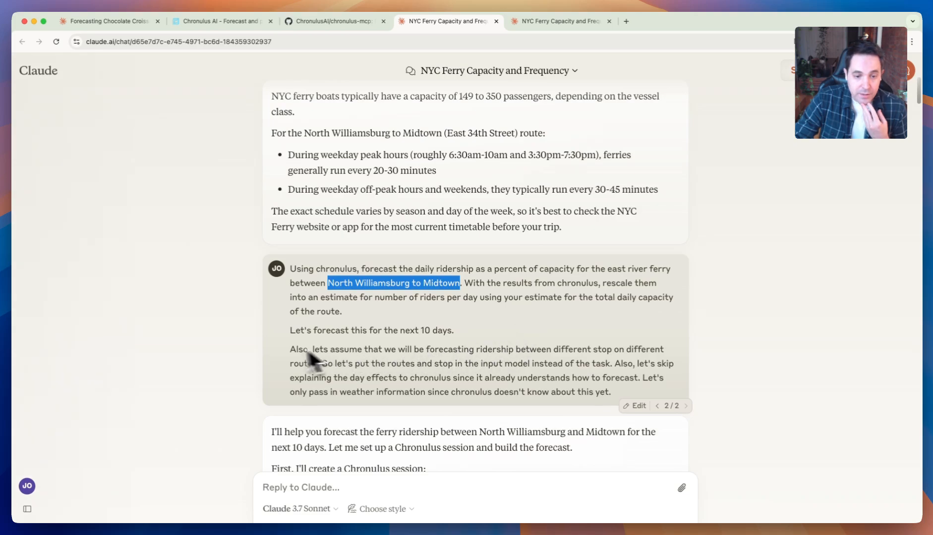
- Highlight "Let's forecast this for the next 10 days." in the ferry prompt, read the surrounding request, and clear the selection
{"action": "left_click_drag", "start_coordinate": [290, 331], "coordinate": [454, 333]}
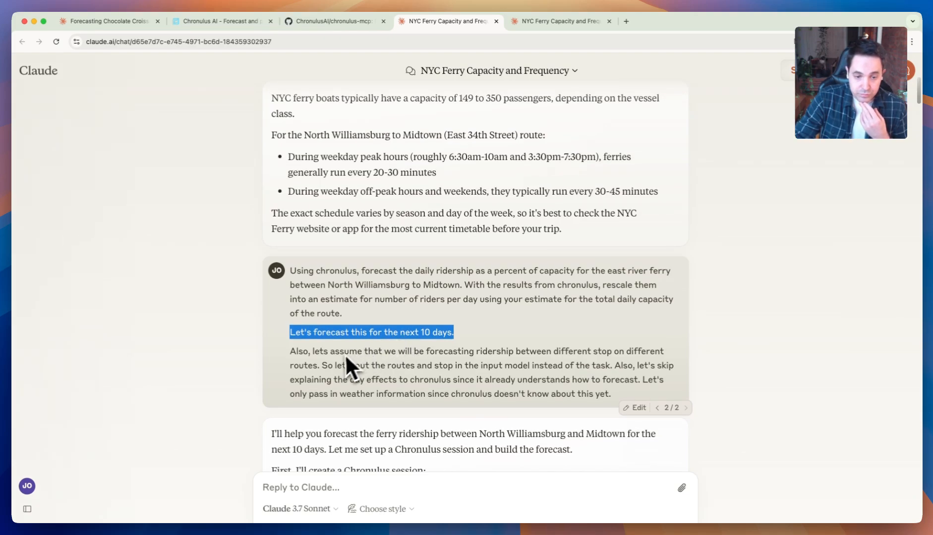
{"action": "scroll", "coordinate": [423, 333], "scroll_direction": "up", "scroll_amount": 1}
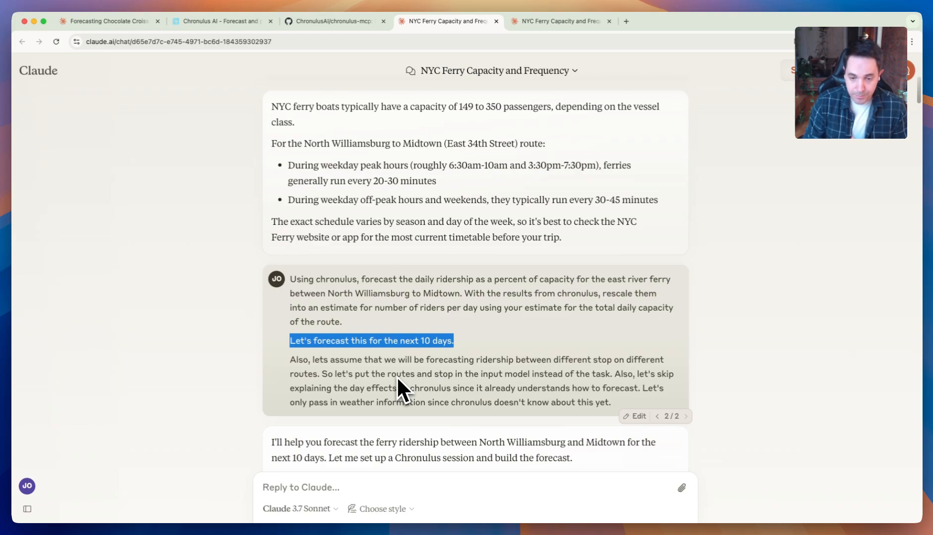
{"action": "scroll", "coordinate": [590, 385], "scroll_direction": "down", "scroll_amount": 1}
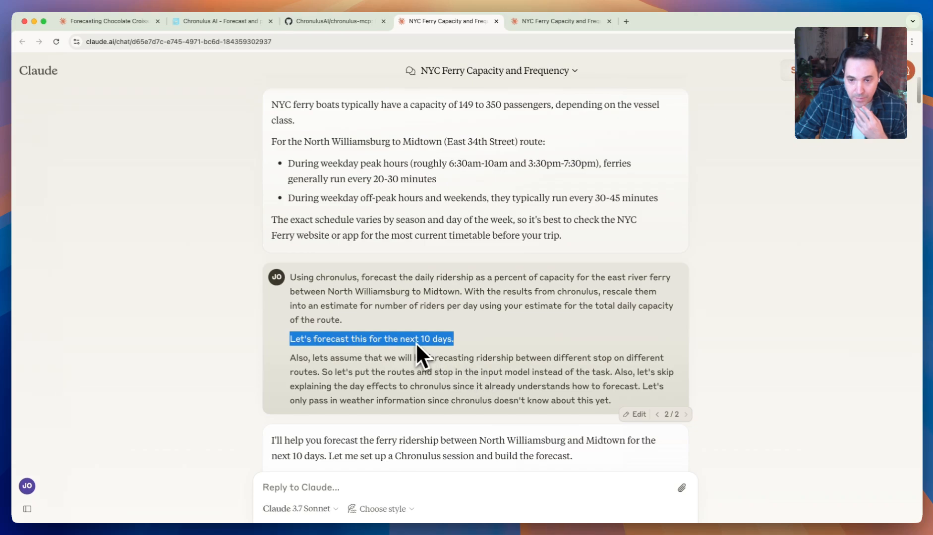
{"action": "left_click", "coordinate": [561, 368]}
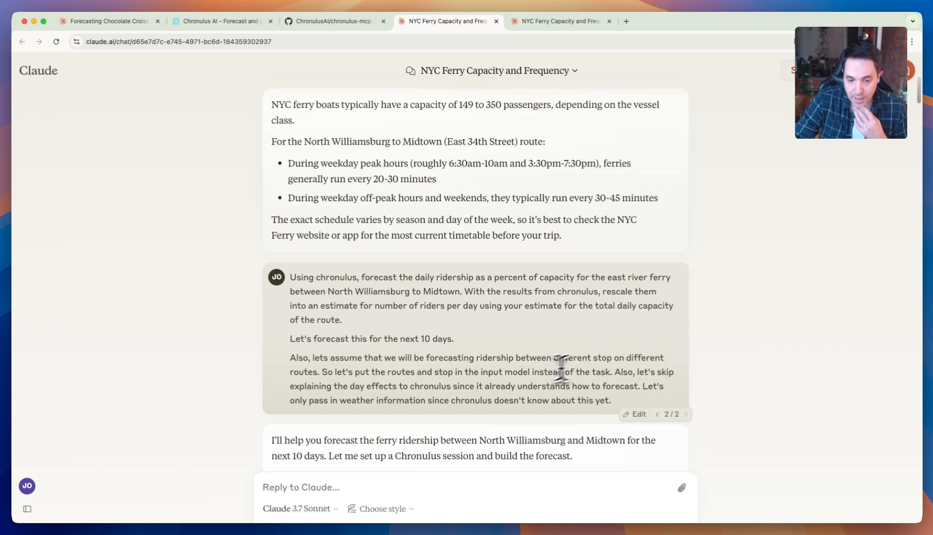
- View the create_chronulus_session result in the ferry chat below the forecasting prompt
{"action": "scroll", "coordinate": [755, 331], "scroll_direction": "down", "scroll_amount": 2}
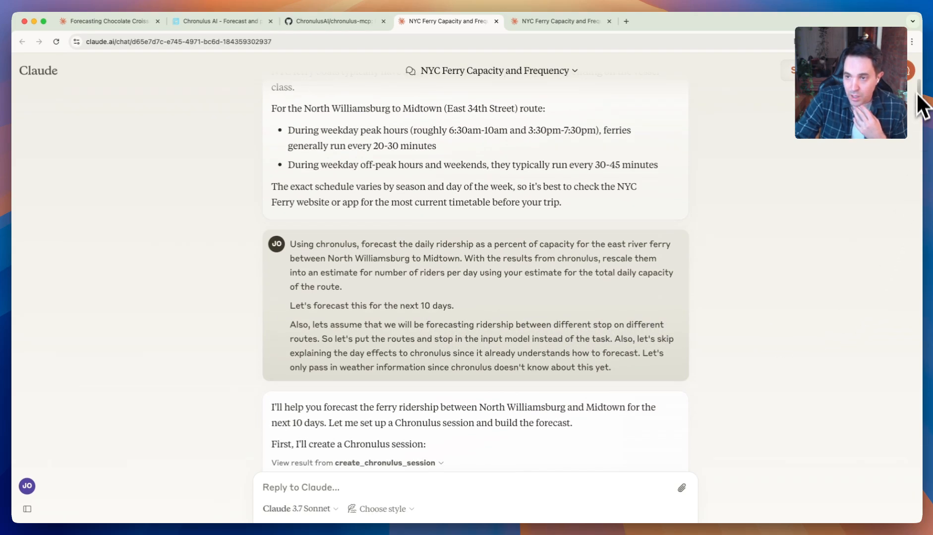
{"action": "key", "text": "super+a"}
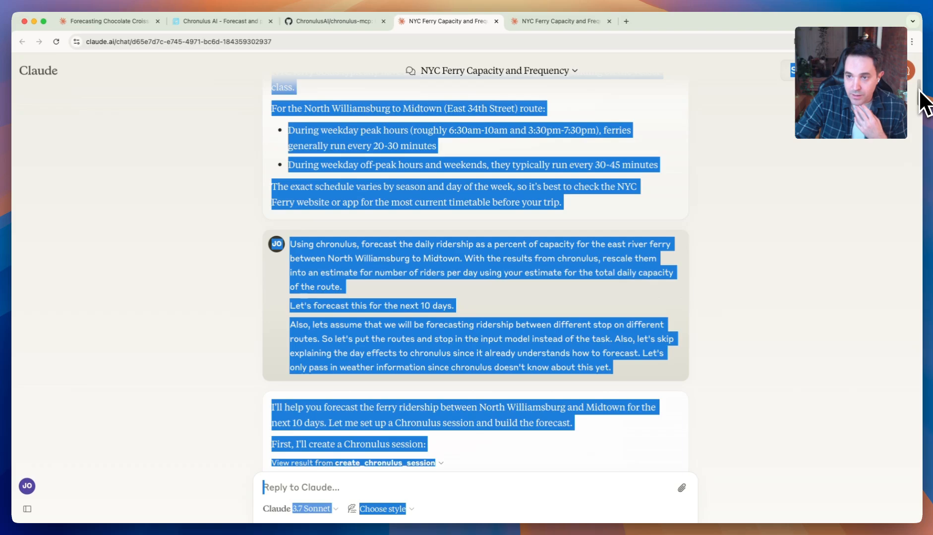
{"action": "left_click", "coordinate": [838, 164]}
{"action": "left_click_drag", "start_coordinate": [919, 95], "coordinate": [920, 110]}
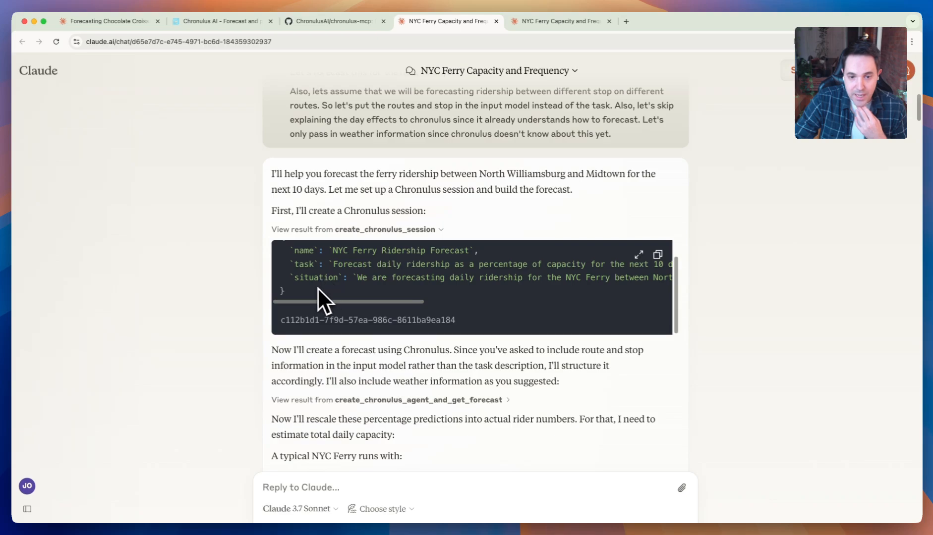
- Show the "Describe your use case" example on the Chronulus website, and highlight the returned session ID in the first NYC Ferry chat
{"action": "left_click", "coordinate": [221, 21]}
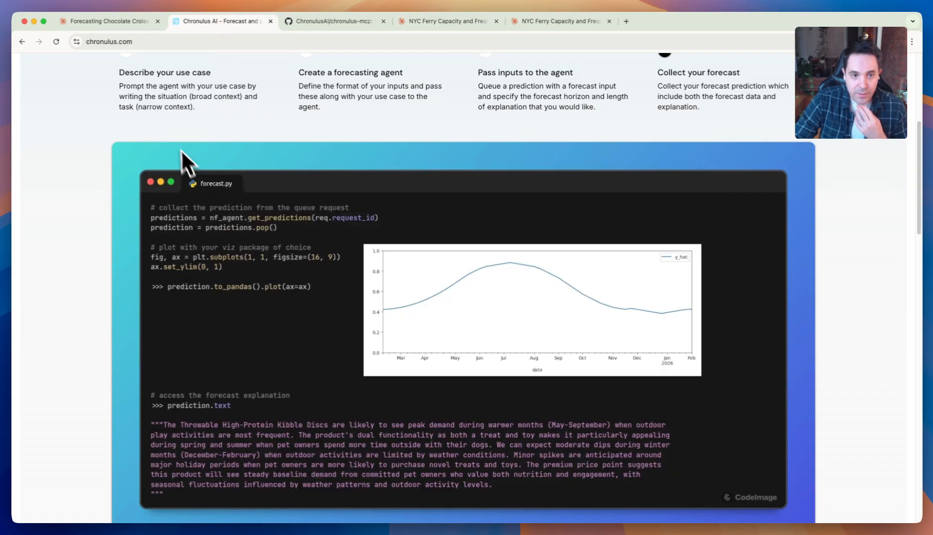
{"action": "left_click", "coordinate": [154, 98]}
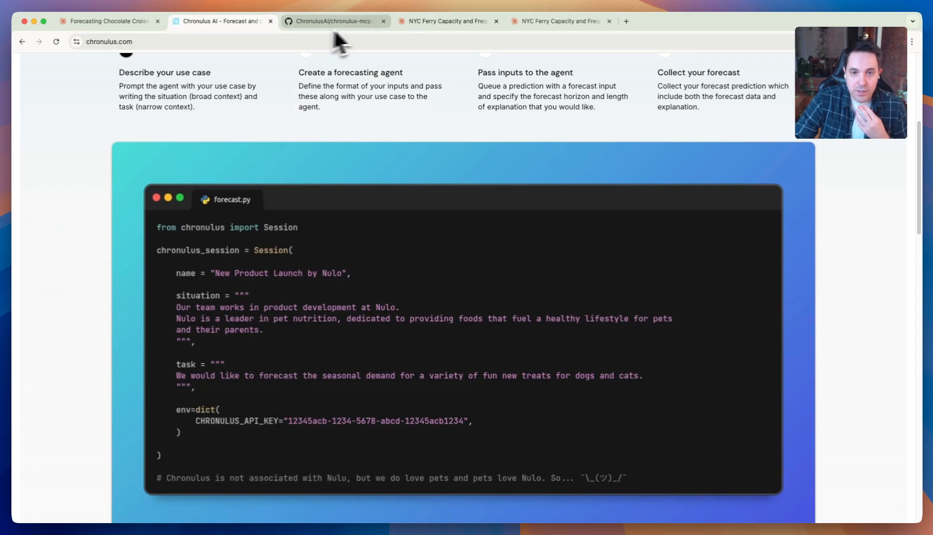
{"action": "left_click", "coordinate": [452, 21]}
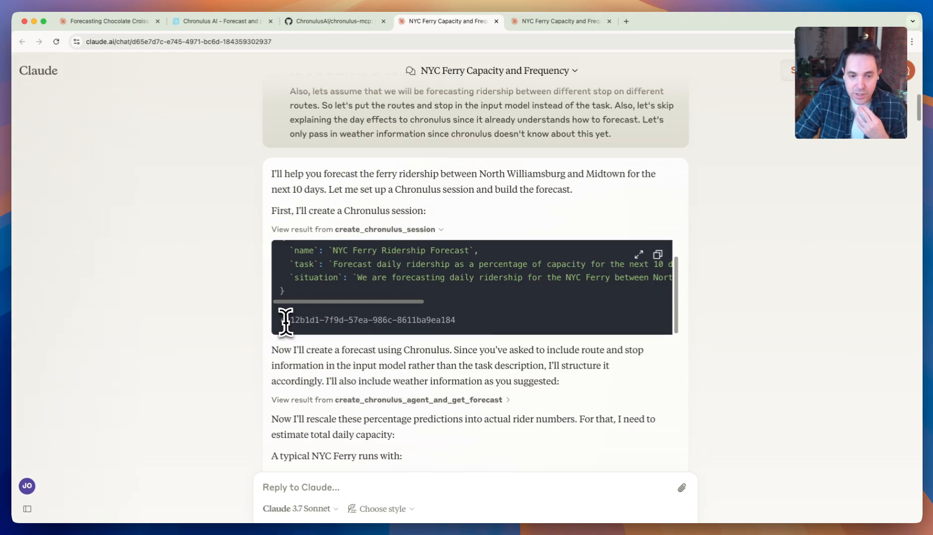
{"action": "left_click_drag", "start_coordinate": [280, 320], "coordinate": [453, 320]}
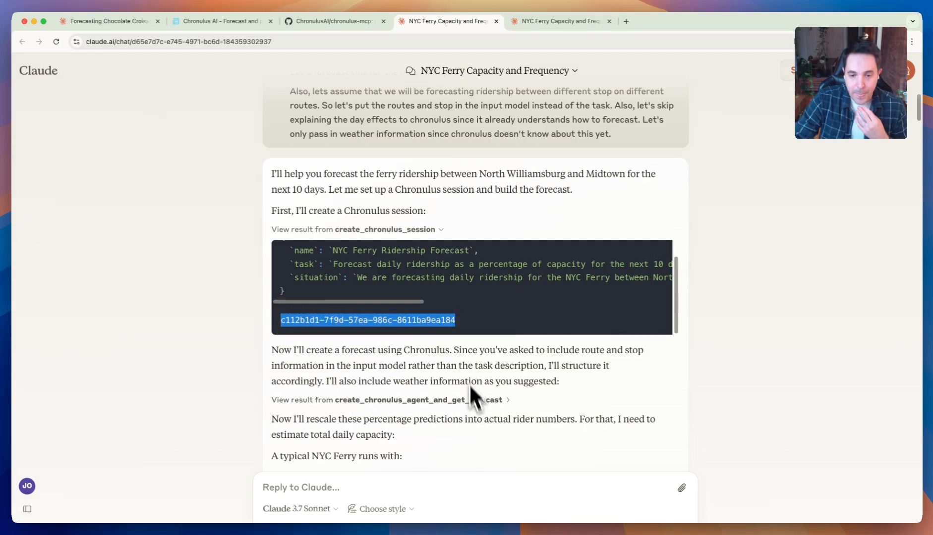
- Open the create_chronulus_agent_and_get_forecast result at full height and view its input data, time scale and horizon length
{"action": "left_click", "coordinate": [475, 403]}
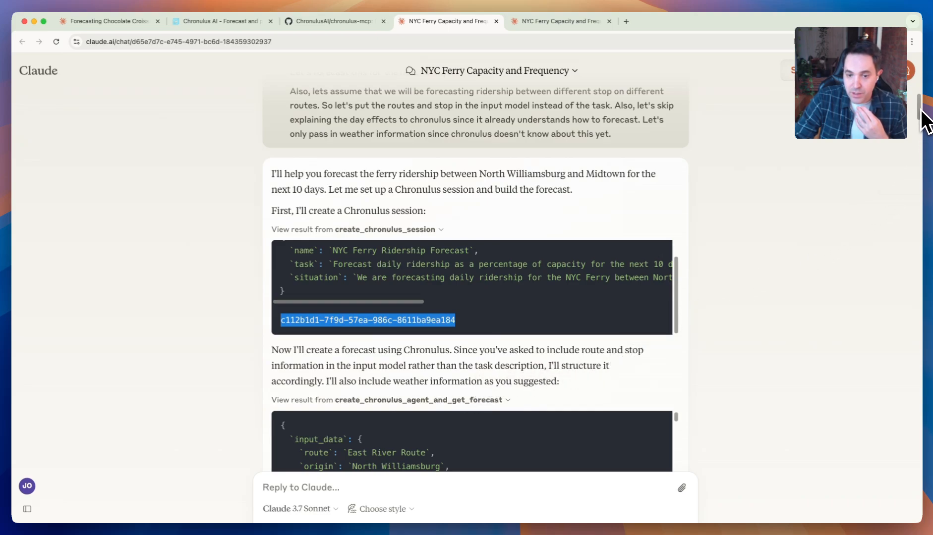
{"action": "scroll", "coordinate": [923, 127], "scroll_direction": "down", "scroll_amount": 3}
{"action": "scroll", "coordinate": [923, 126], "scroll_direction": "down", "scroll_amount": 5}
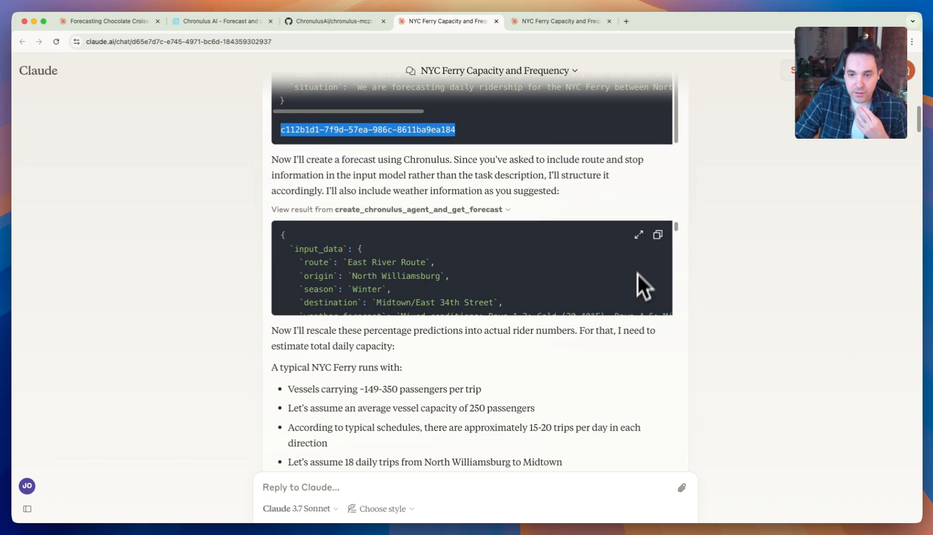
{"action": "left_click", "coordinate": [638, 234]}
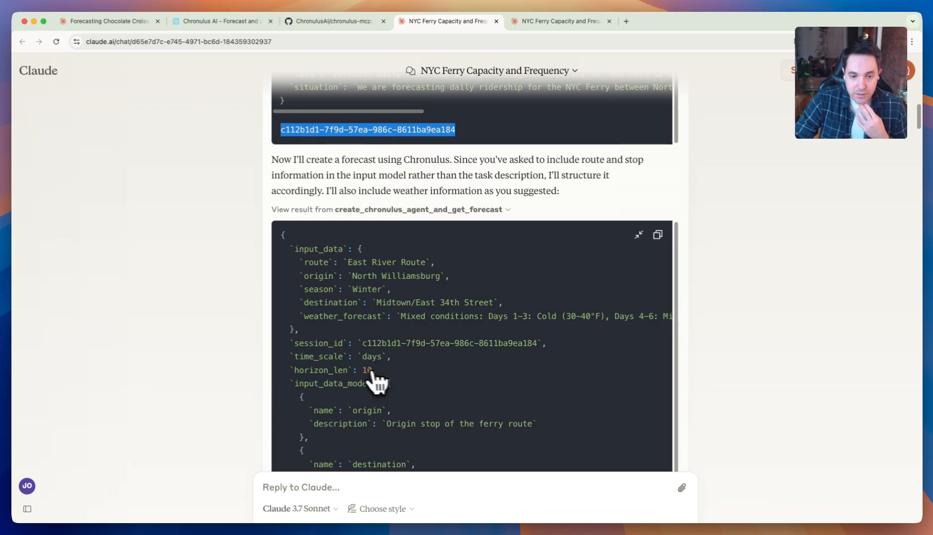
{"action": "scroll", "coordinate": [364, 384], "scroll_direction": "down", "scroll_amount": 1}
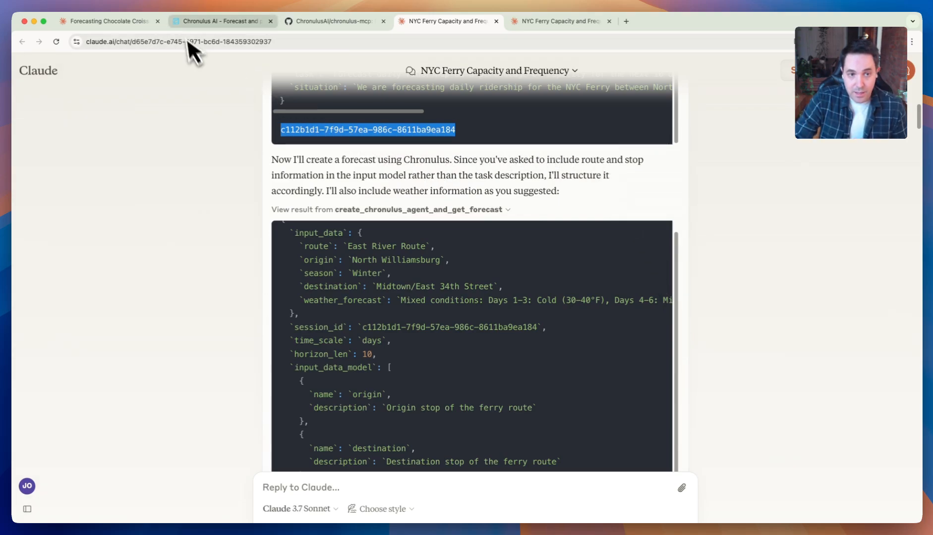
- Switch to the Chronulus website and view the "Create a forecasting agent" and "Pass inputs to the agent" code examples
{"action": "left_click", "coordinate": [220, 21]}
{"action": "left_click", "coordinate": [350, 94]}
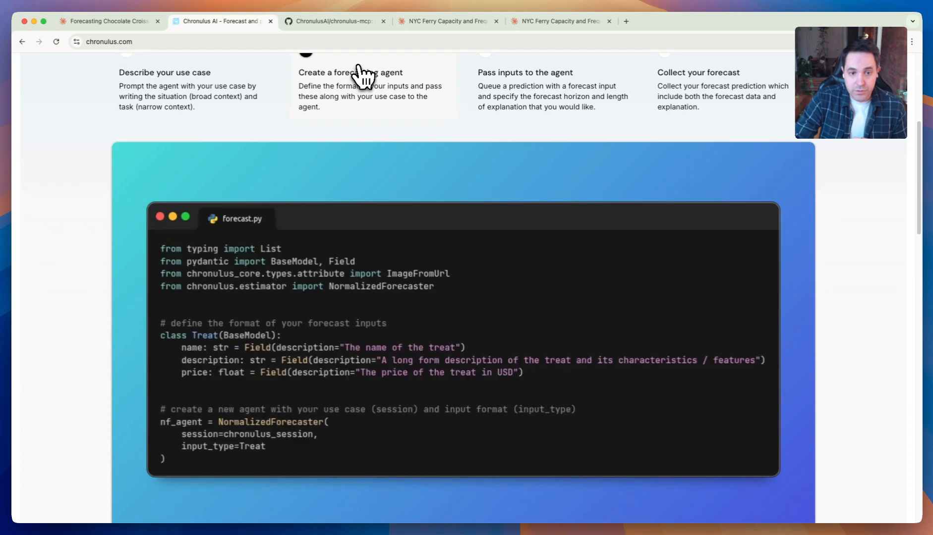
{"action": "left_click", "coordinate": [533, 105]}
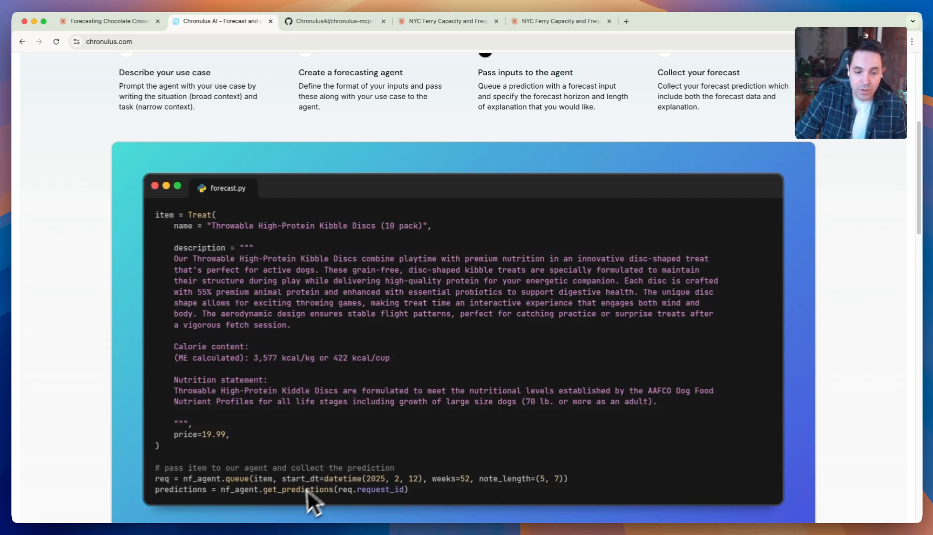
- Return to the ferry chat, view the input data model, and highlight the prediction data before the explanation text, clearing the selection
{"action": "left_click", "coordinate": [464, 22]}
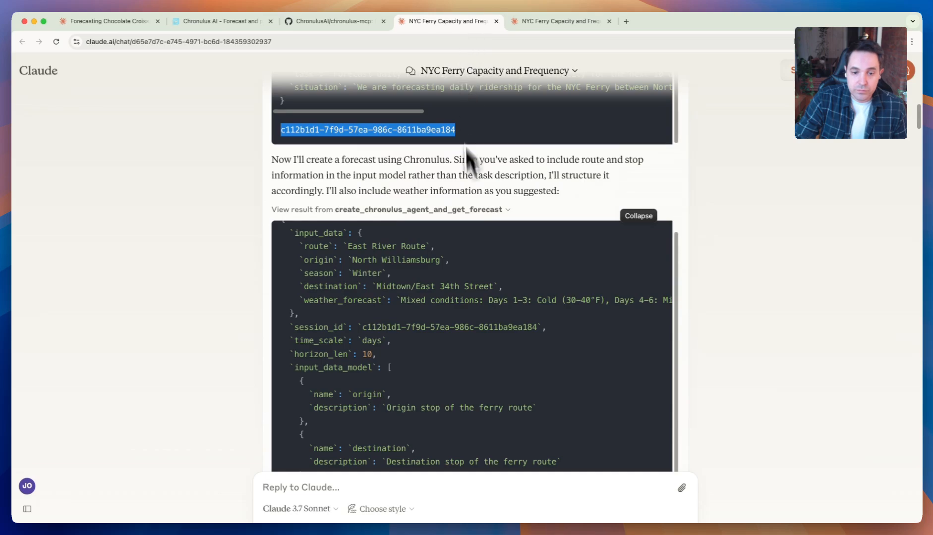
{"action": "scroll", "coordinate": [735, 251], "scroll_direction": "down", "scroll_amount": 1}
{"action": "scroll", "coordinate": [736, 252], "scroll_direction": "down", "scroll_amount": 3}
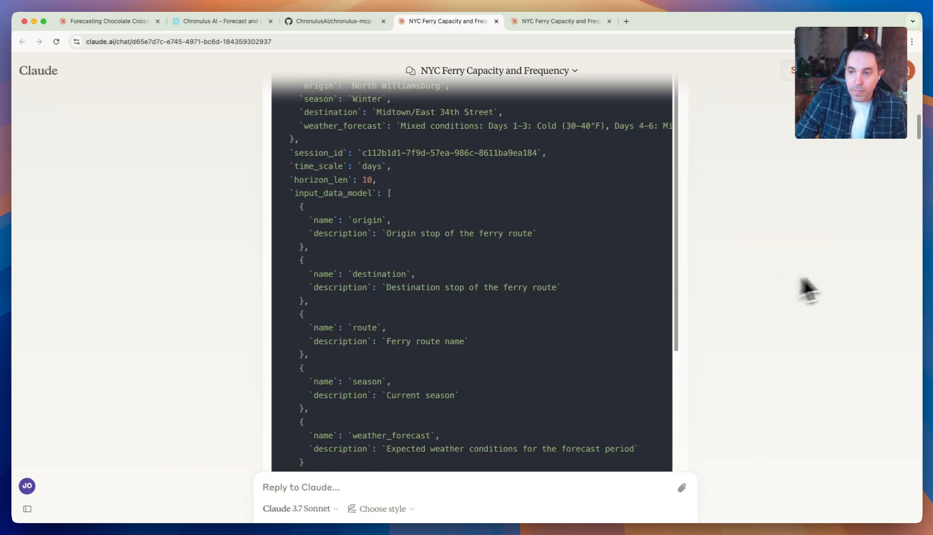
{"action": "left_click_drag", "start_coordinate": [677, 213], "coordinate": [671, 400]}
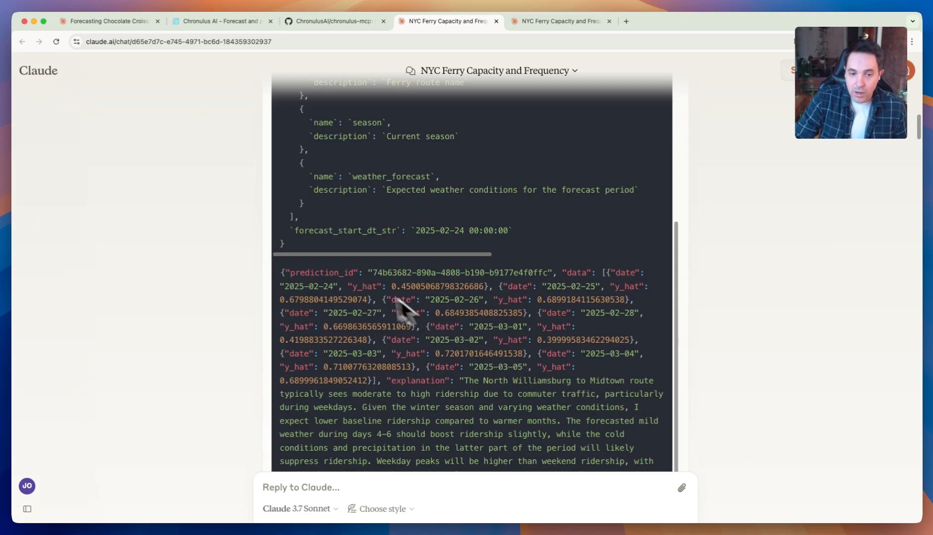
{"action": "left_click_drag", "start_coordinate": [281, 273], "coordinate": [450, 379]}
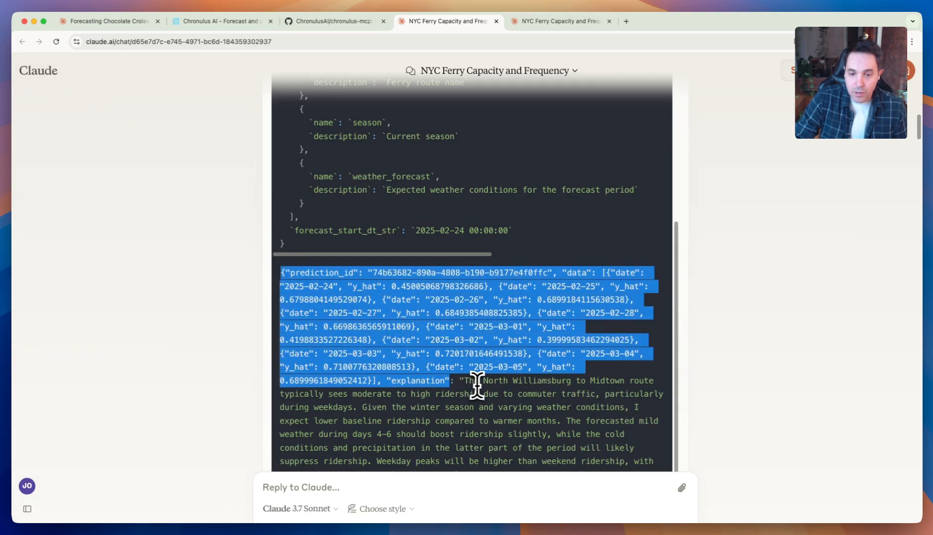
{"action": "left_click", "coordinate": [501, 407]}
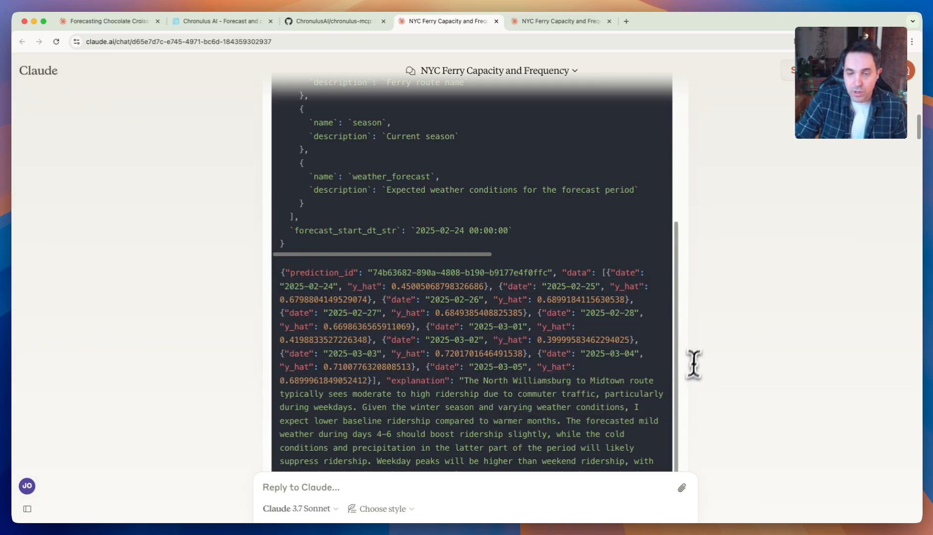
- Revisit the Chronulus website's code example briefly, and read the ferry forecast's explanation and the daily capacity assumptions below it
{"action": "left_click", "coordinate": [223, 21]}
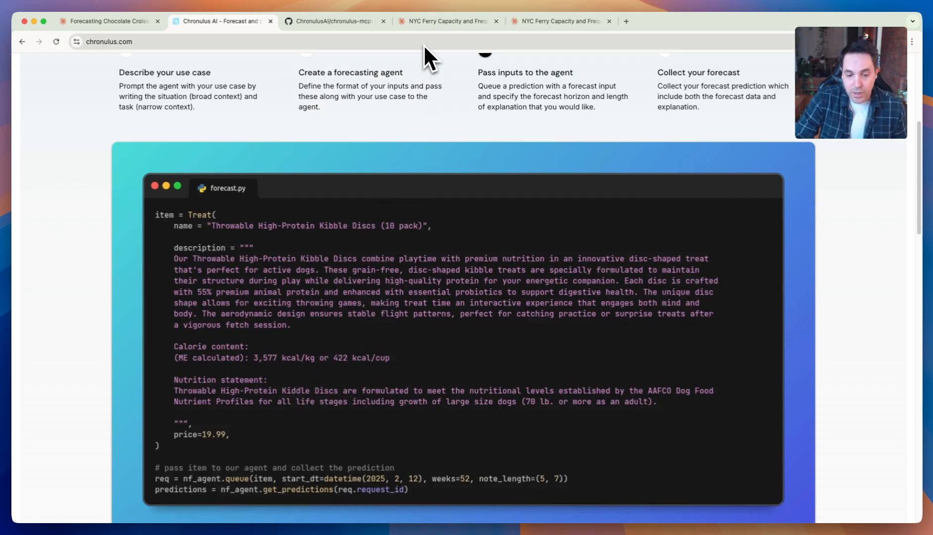
{"action": "left_click", "coordinate": [460, 27]}
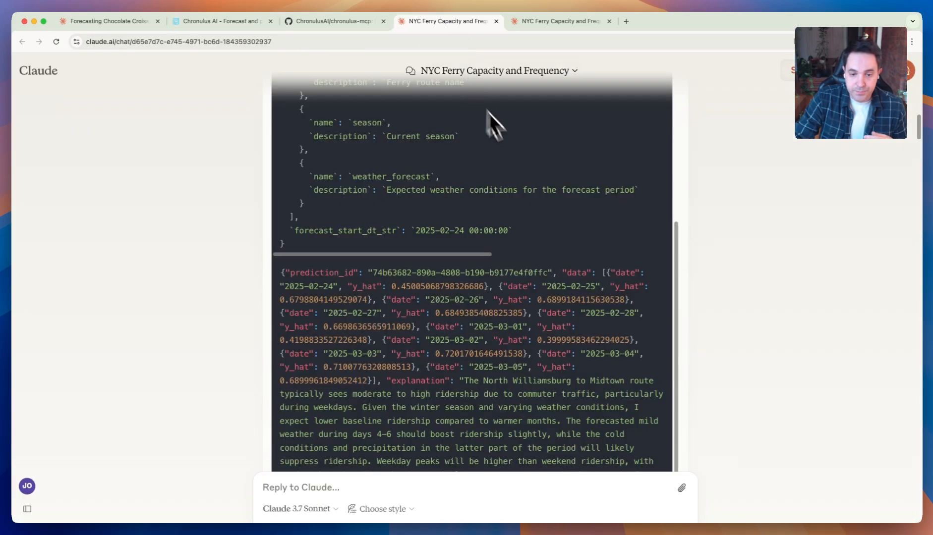
{"action": "scroll", "coordinate": [700, 259], "scroll_direction": "down", "scroll_amount": 5}
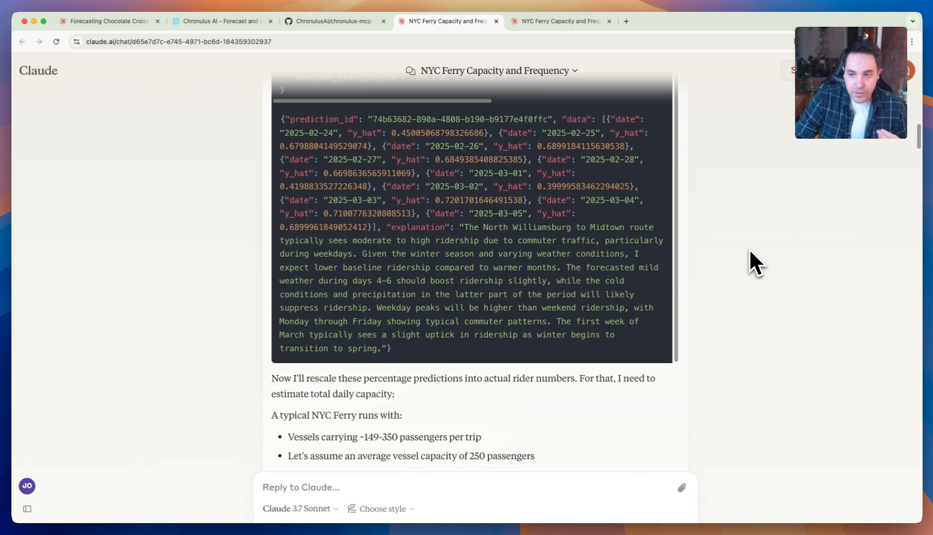
{"action": "scroll", "coordinate": [917, 149], "scroll_direction": "down", "scroll_amount": 4}
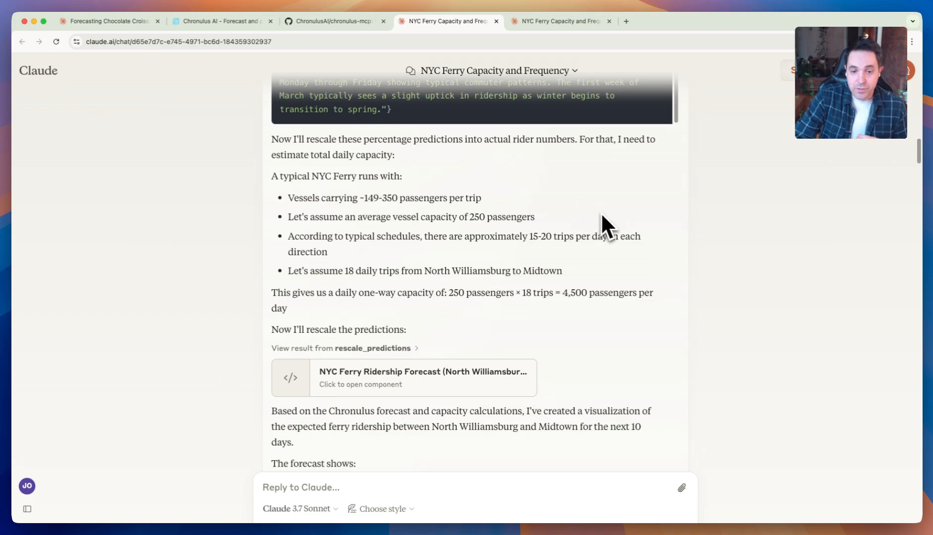
{"action": "scroll", "coordinate": [611, 219], "scroll_direction": "down", "scroll_amount": 1}
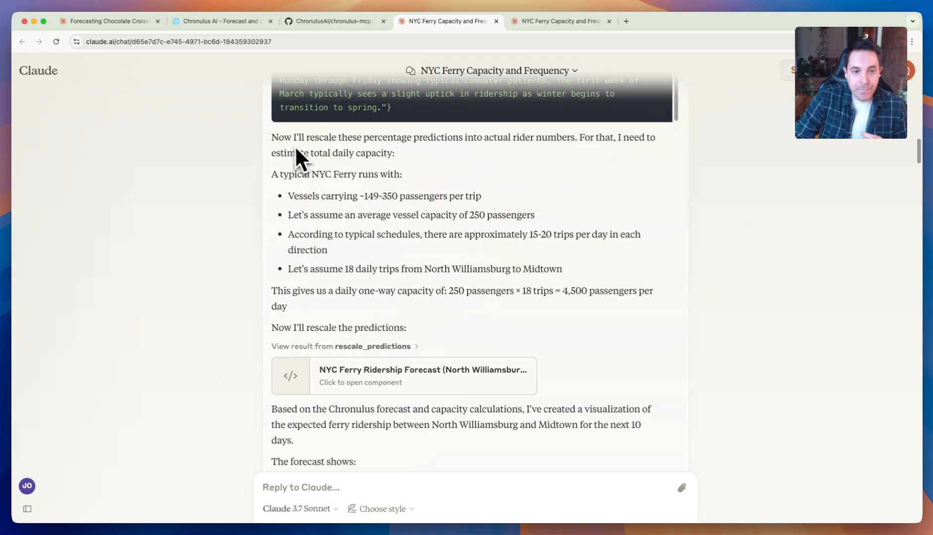
- Highlight the passage on rescaling percentage predictions into actual rider numbers, clear the selection, and read the capacity estimate
{"action": "left_click_drag", "start_coordinate": [278, 142], "coordinate": [397, 178]}
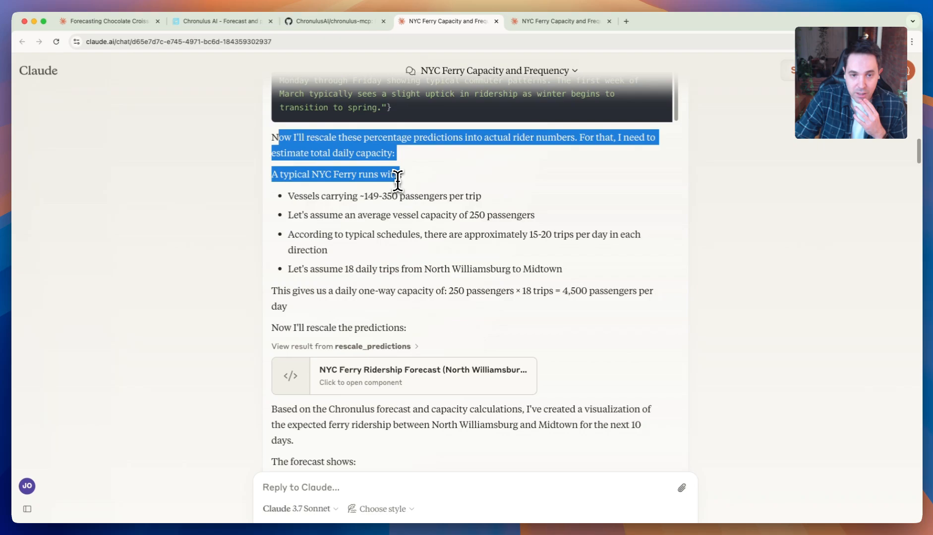
{"action": "left_click", "coordinate": [437, 223]}
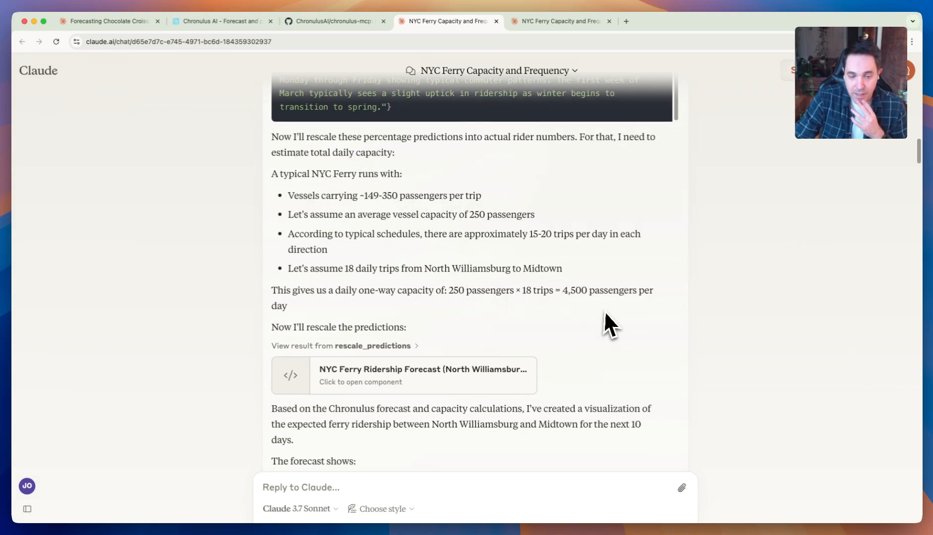
{"action": "scroll", "coordinate": [605, 313], "scroll_direction": "down", "scroll_amount": 1}
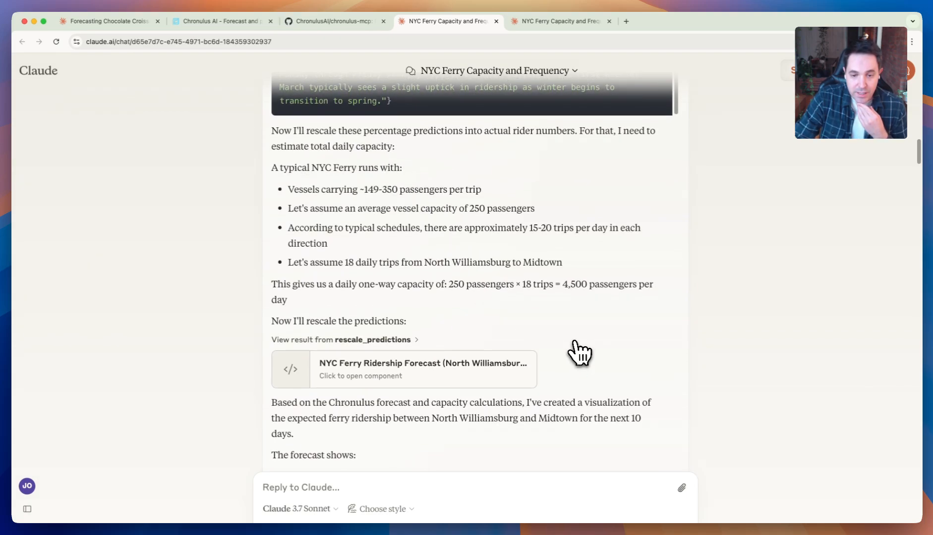
- Expand the rescale_predictions result and highlight the 4,500 passengers figure in the daily one-way capacity calculation
{"action": "left_click", "coordinate": [391, 340]}
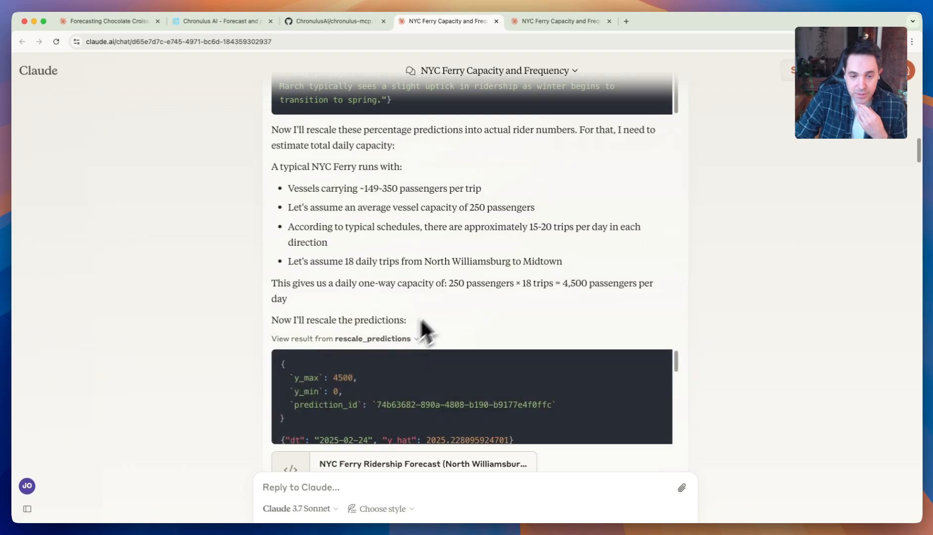
{"action": "scroll", "coordinate": [453, 290], "scroll_direction": "down", "scroll_amount": 2}
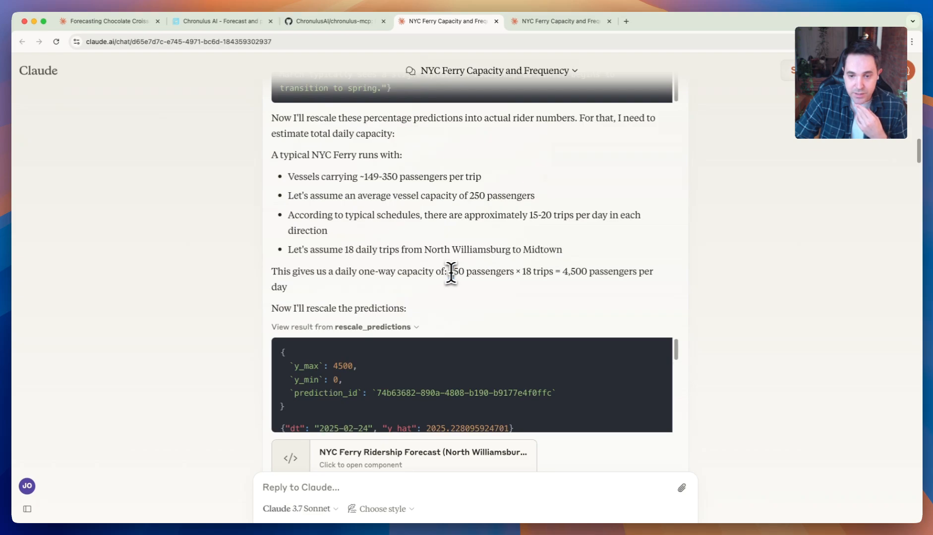
{"action": "left_click_drag", "start_coordinate": [449, 272], "coordinate": [608, 272]}
{"action": "left_click", "coordinate": [565, 272]}
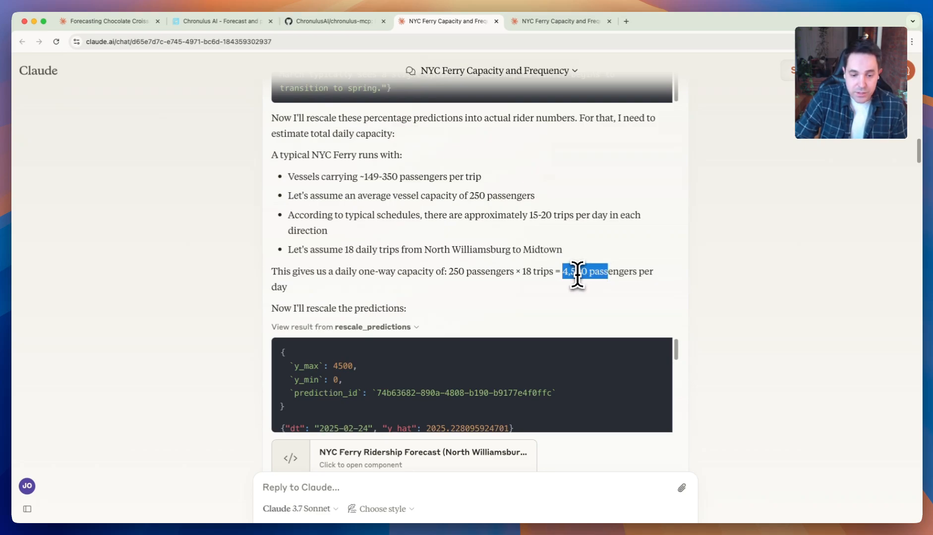
- Examine the y_max and y_min inputs and the rescaled daily predictions in the rescale_predictions result
{"action": "scroll", "coordinate": [578, 273], "scroll_direction": "down", "scroll_amount": 1}
{"action": "scroll", "coordinate": [701, 334], "scroll_direction": "down", "scroll_amount": 1}
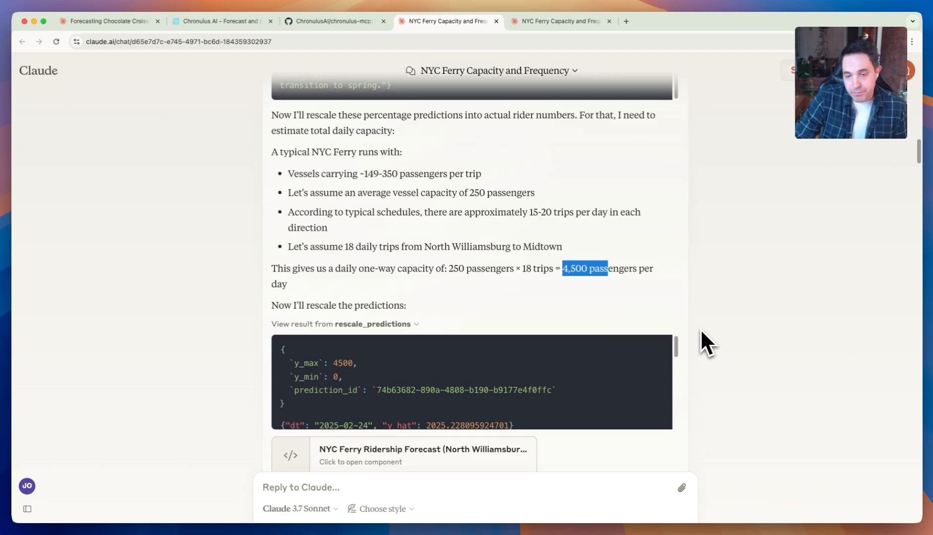
{"action": "scroll", "coordinate": [700, 328], "scroll_direction": "down", "scroll_amount": 2}
{"action": "scroll", "coordinate": [700, 342], "scroll_direction": "down", "scroll_amount": 1}
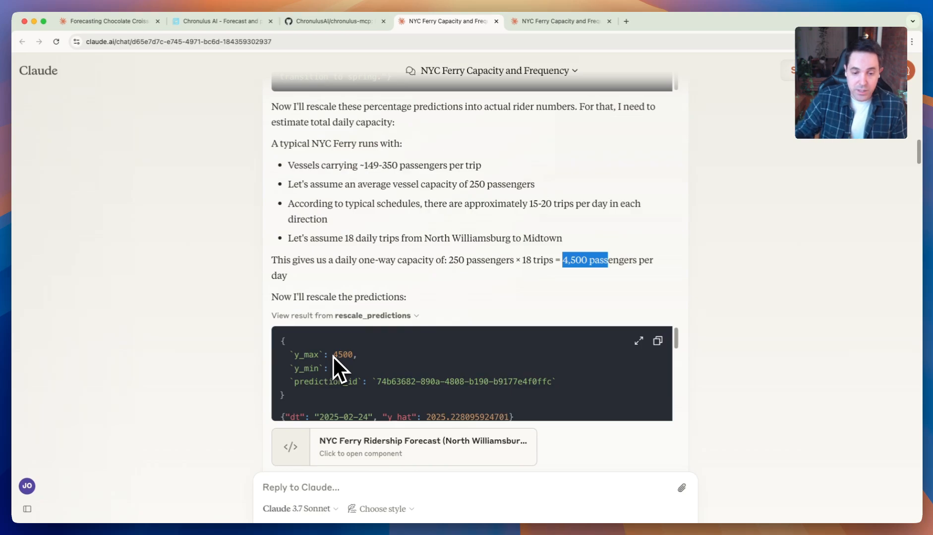
{"action": "scroll", "coordinate": [722, 288], "scroll_direction": "down", "scroll_amount": 1}
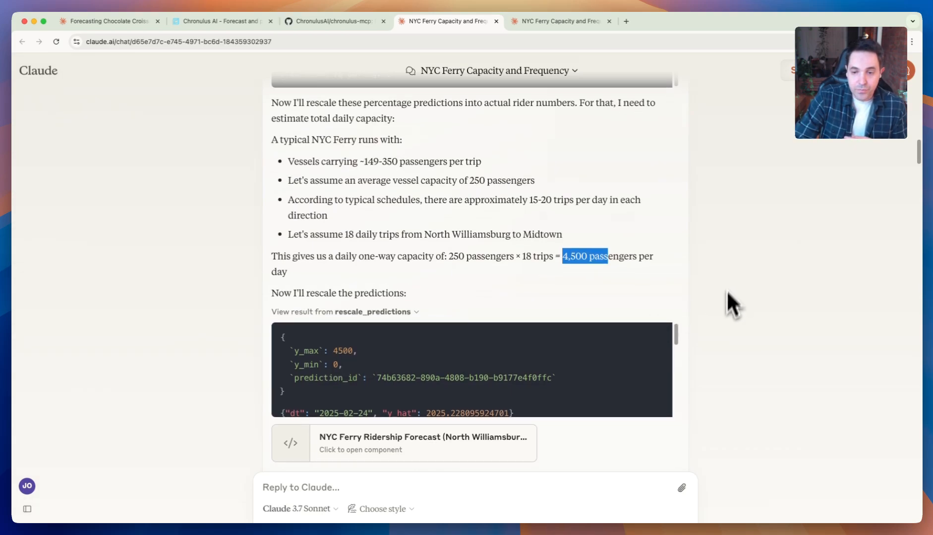
{"action": "left_click_drag", "start_coordinate": [677, 331], "coordinate": [676, 349]}
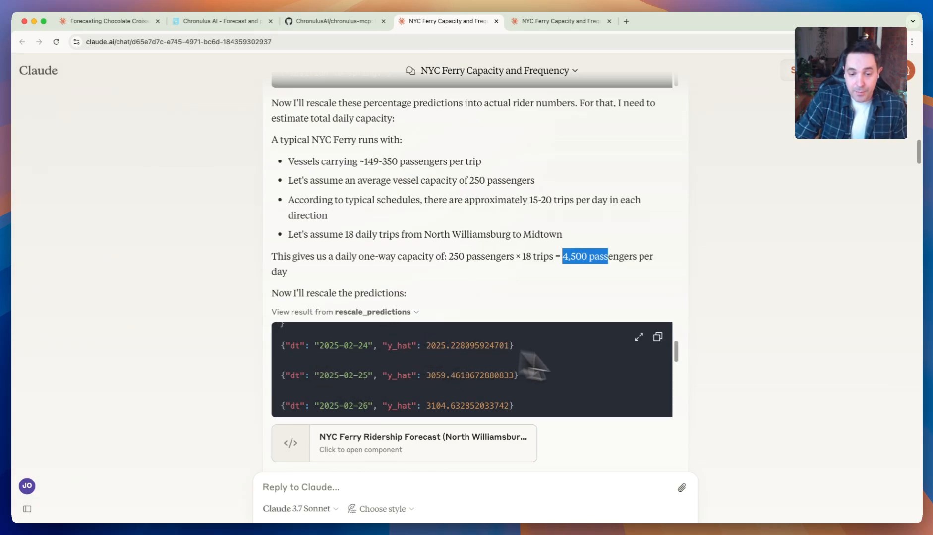
- Open the NYC Ferry Ridership Forecast component to view its chart, and read the day-by-day breakdown and weather impact in the chat
{"action": "scroll", "coordinate": [689, 344], "scroll_direction": "down", "scroll_amount": 2}
{"action": "scroll", "coordinate": [688, 339], "scroll_direction": "down", "scroll_amount": 3}
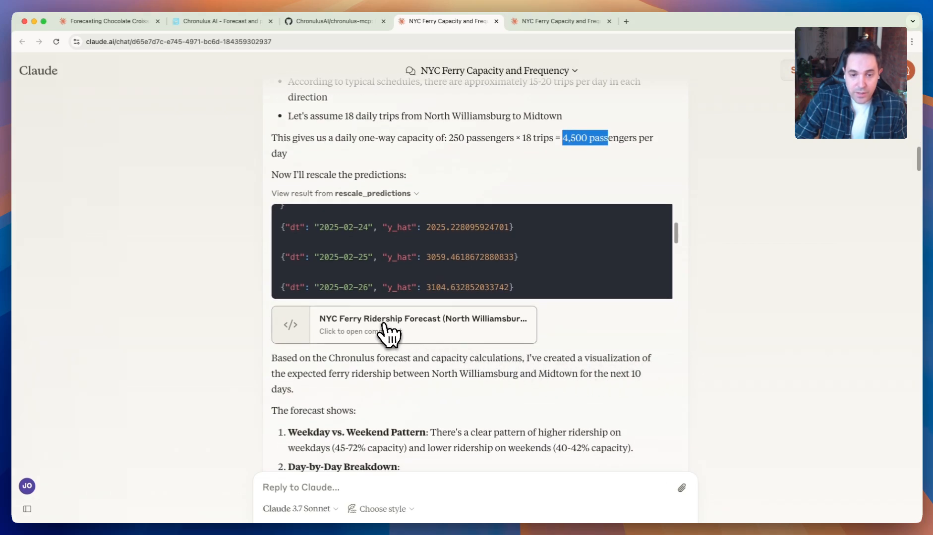
{"action": "left_click", "coordinate": [378, 331]}
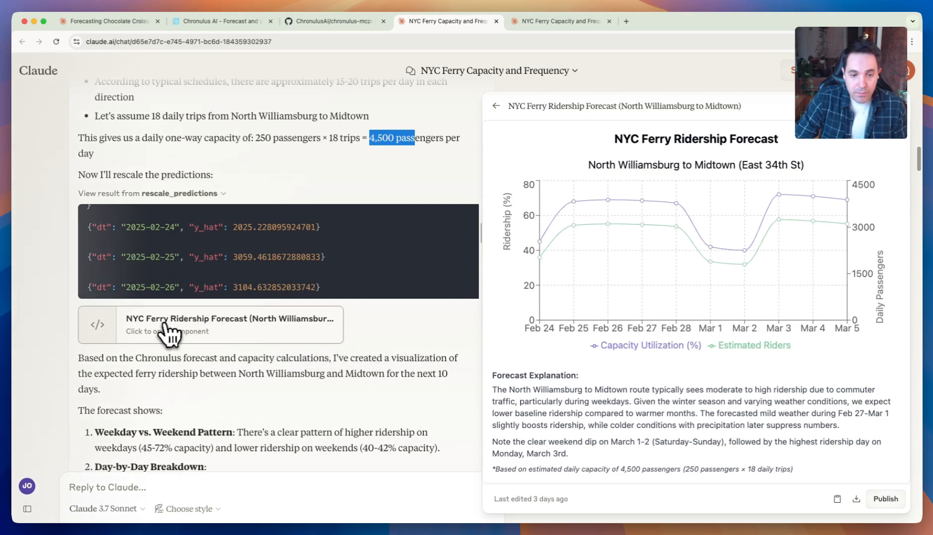
{"action": "mouse_move", "coordinate": [609, 279]}
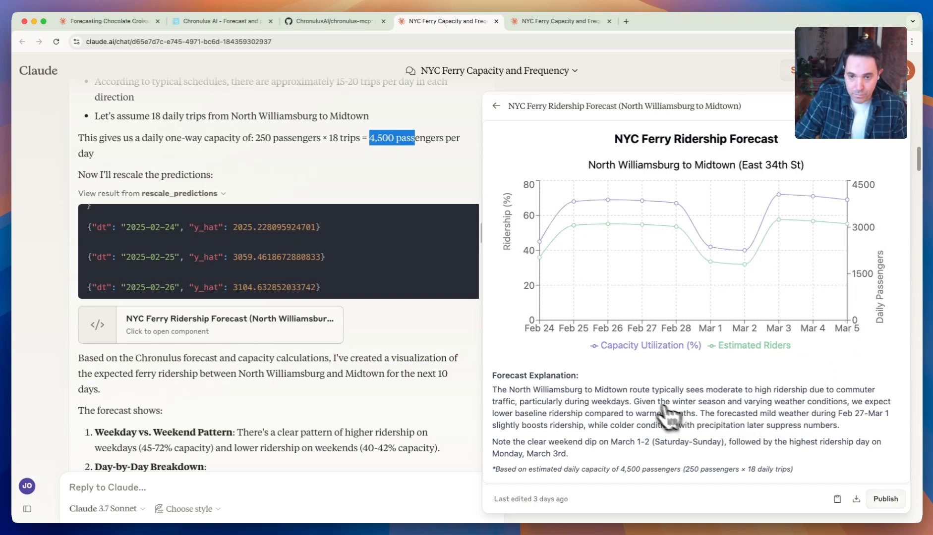
{"action": "scroll", "coordinate": [392, 375], "scroll_direction": "down", "scroll_amount": 2}
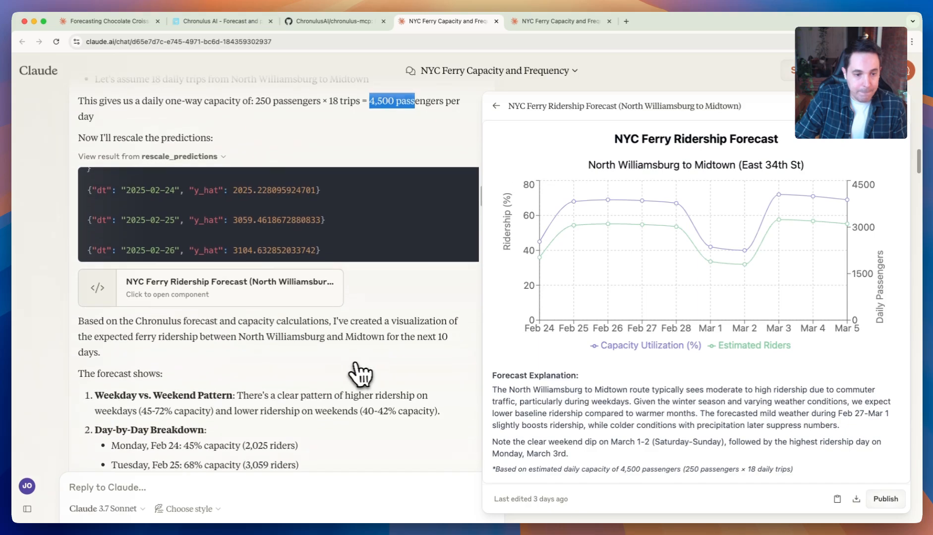
{"action": "scroll", "coordinate": [360, 374], "scroll_direction": "down", "scroll_amount": 10}
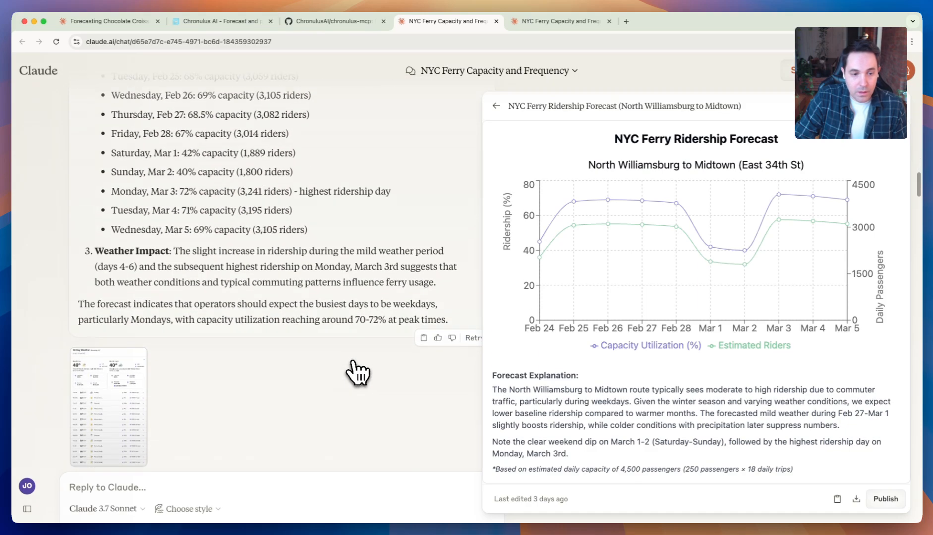
- Close the NYC Ferry Ridership Forecast component and reread the weekday, day-by-day and weather findings in the chat
{"action": "scroll", "coordinate": [357, 373], "scroll_direction": "down", "scroll_amount": 1}
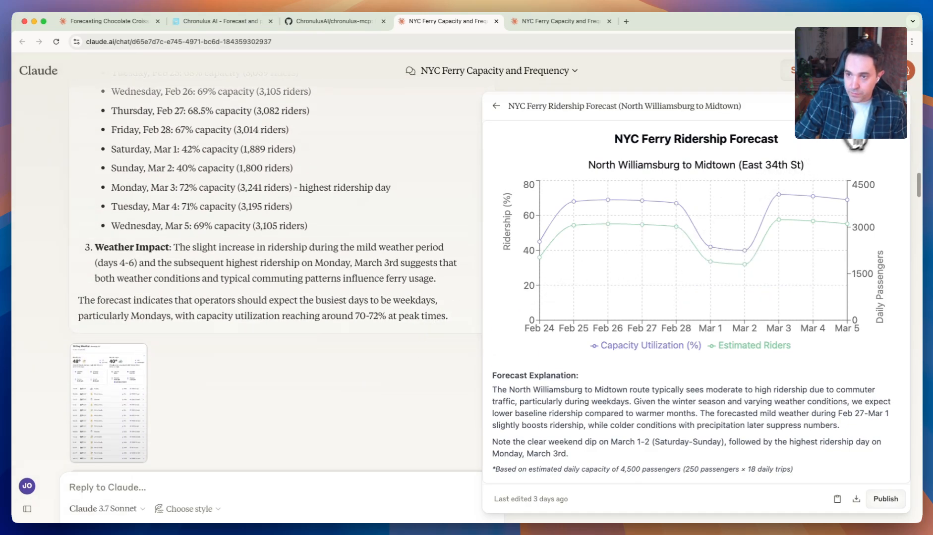
{"action": "left_click", "coordinate": [898, 106]}
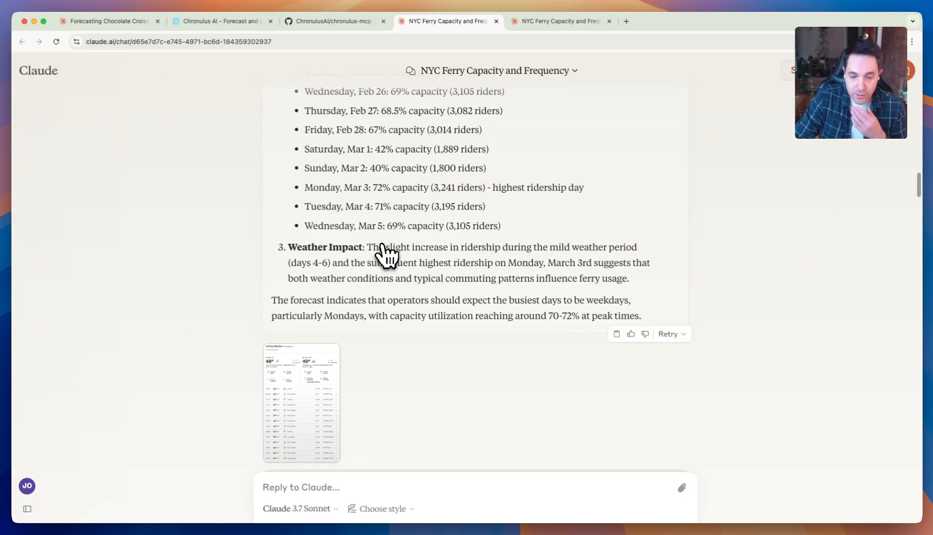
{"action": "scroll", "coordinate": [384, 254], "scroll_direction": "up", "scroll_amount": 5}
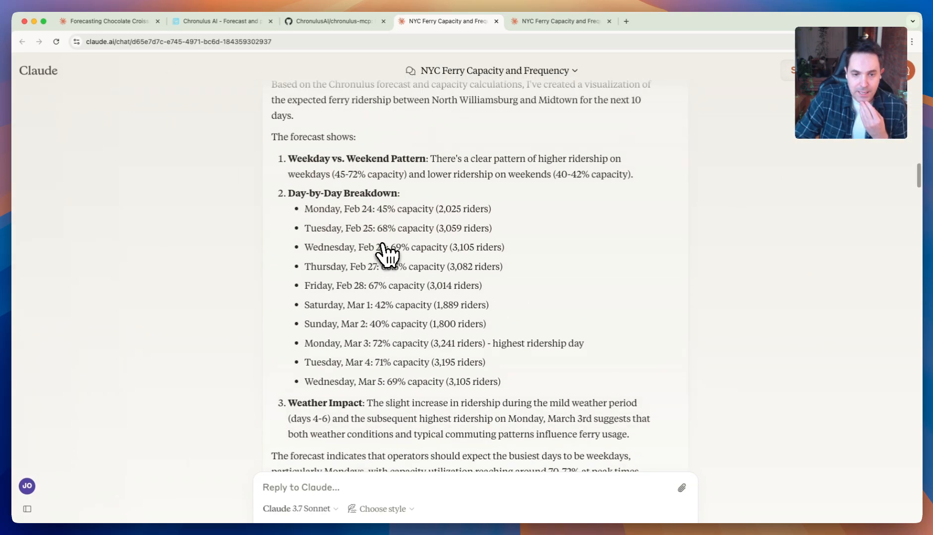
{"action": "scroll", "coordinate": [384, 246], "scroll_direction": "up", "scroll_amount": 1}
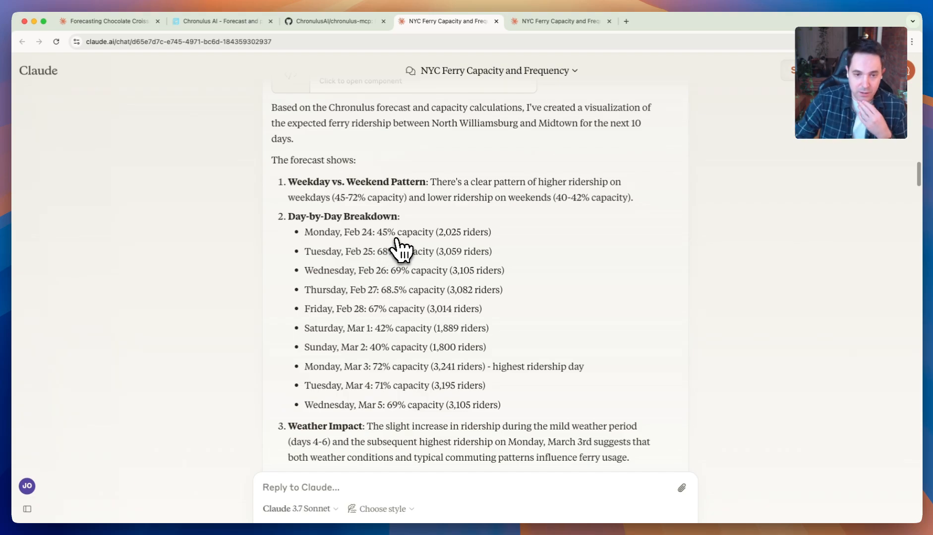
{"action": "scroll", "coordinate": [401, 258], "scroll_direction": "up", "scroll_amount": 10}
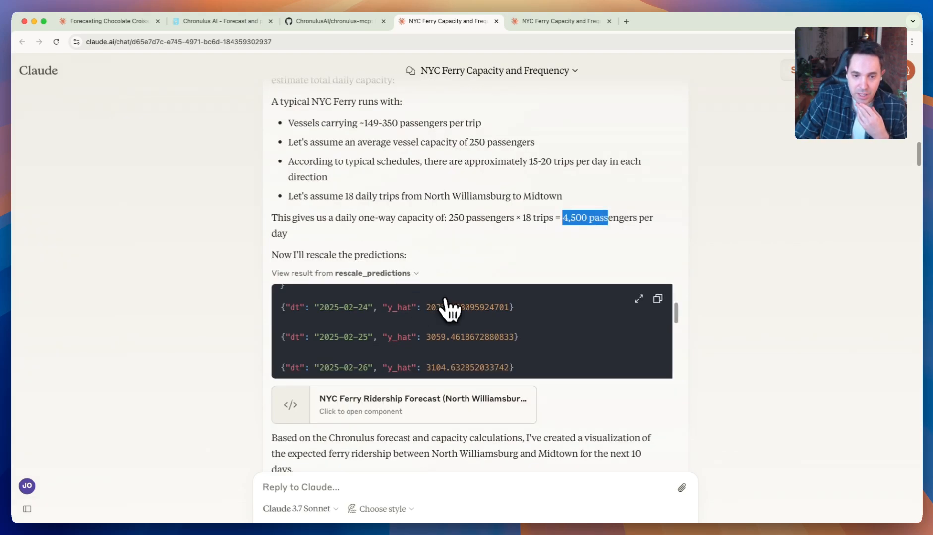
- Examine the predictions, explanation and input data model in the first create_chronulus_agent_and_get_forecast result
{"action": "scroll", "coordinate": [438, 302], "scroll_direction": "up", "scroll_amount": 1}
{"action": "scroll", "coordinate": [426, 285], "scroll_direction": "up", "scroll_amount": 10}
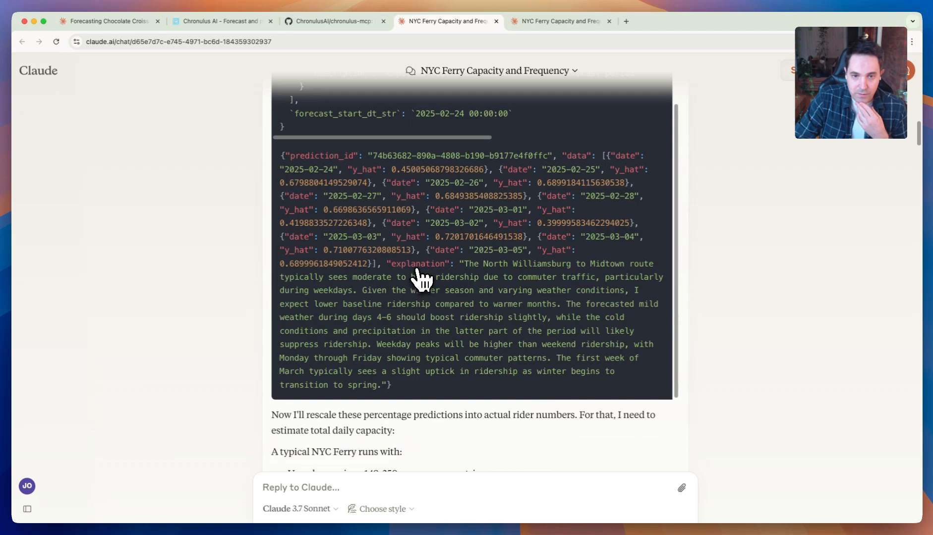
{"action": "scroll", "coordinate": [660, 281], "scroll_direction": "up", "scroll_amount": 4}
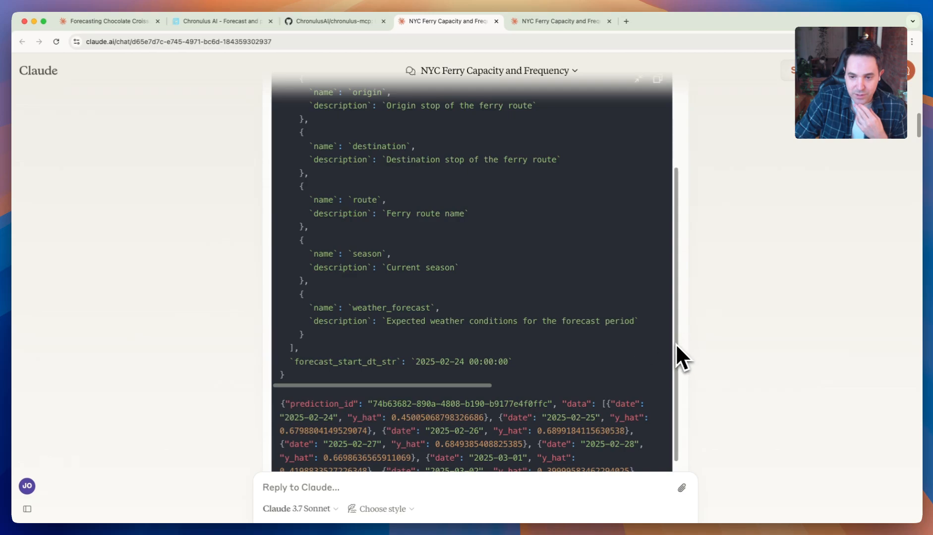
{"action": "scroll", "coordinate": [682, 318], "scroll_direction": "up", "scroll_amount": 2}
{"action": "scroll", "coordinate": [682, 301], "scroll_direction": "up", "scroll_amount": 4}
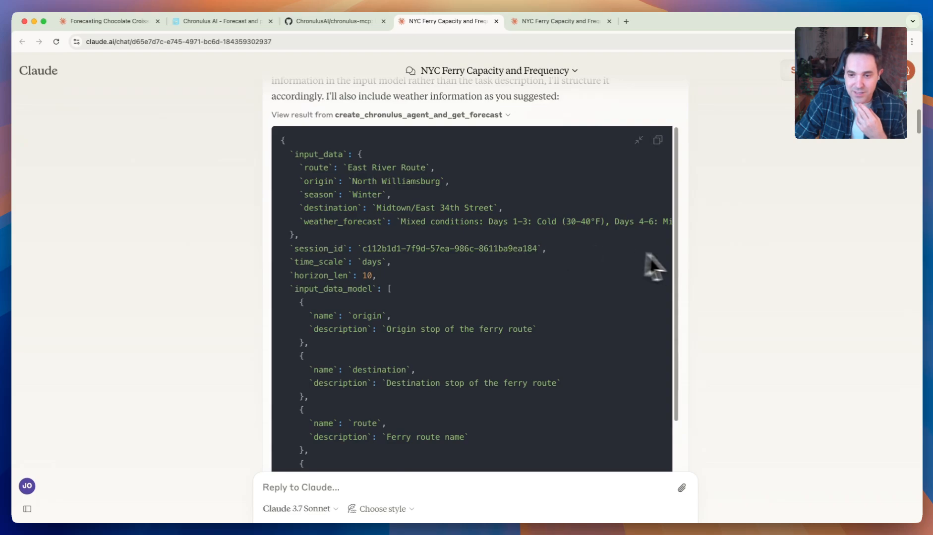
- View the attached 10 Day Weather image for Brooklyn at full size, and close it
{"action": "scroll", "coordinate": [696, 258], "scroll_direction": "down", "scroll_amount": 15}
{"action": "scroll", "coordinate": [700, 262], "scroll_direction": "down", "scroll_amount": 15}
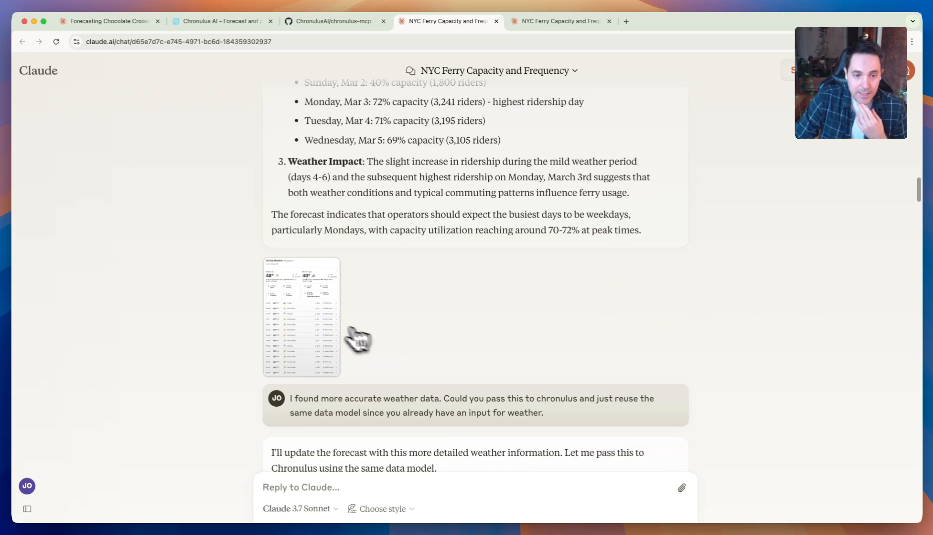
{"action": "left_click", "coordinate": [298, 318]}
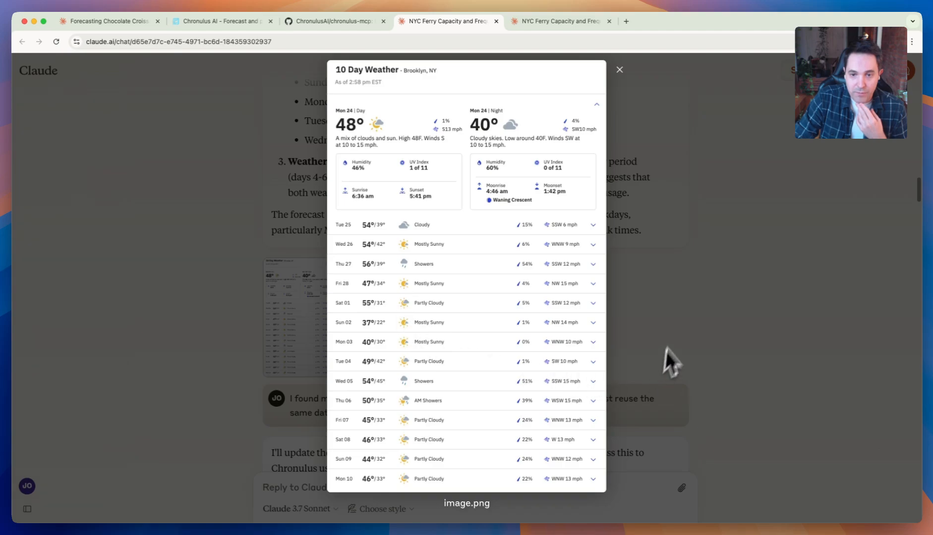
{"action": "left_click", "coordinate": [687, 298]}
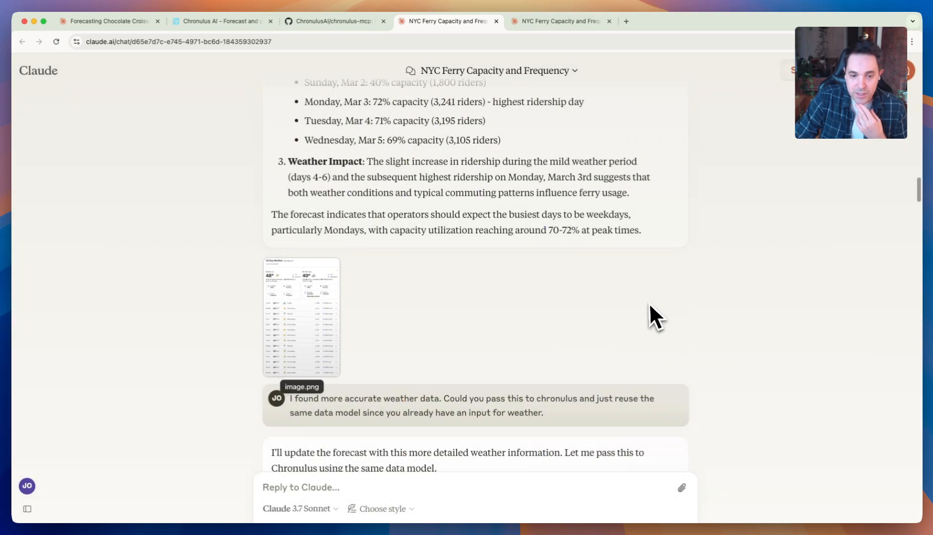
- Expand the create_chronulus_agent_and_get_forecast result under the more accurate weather data request and highlight the start of its weather_forecast value
{"action": "scroll", "coordinate": [650, 302], "scroll_direction": "down", "scroll_amount": 4}
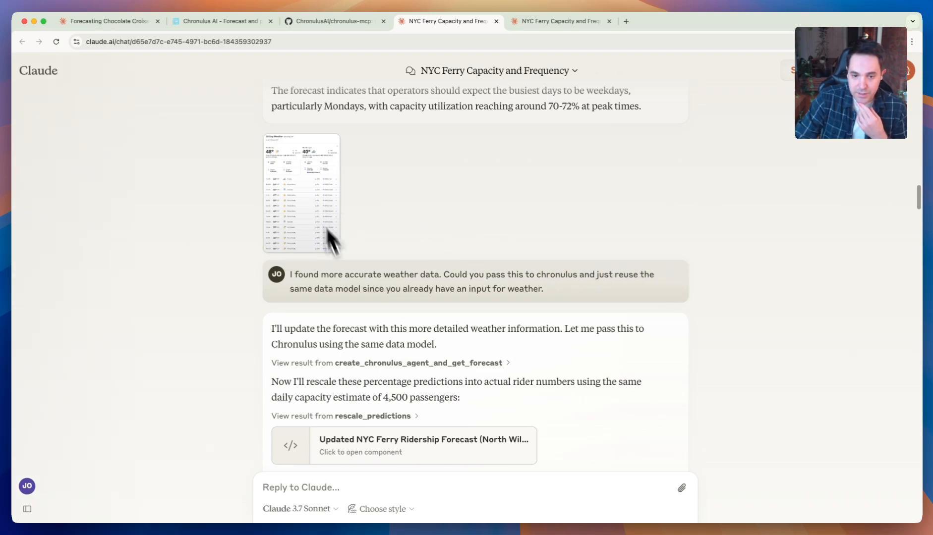
{"action": "left_click", "coordinate": [495, 365]}
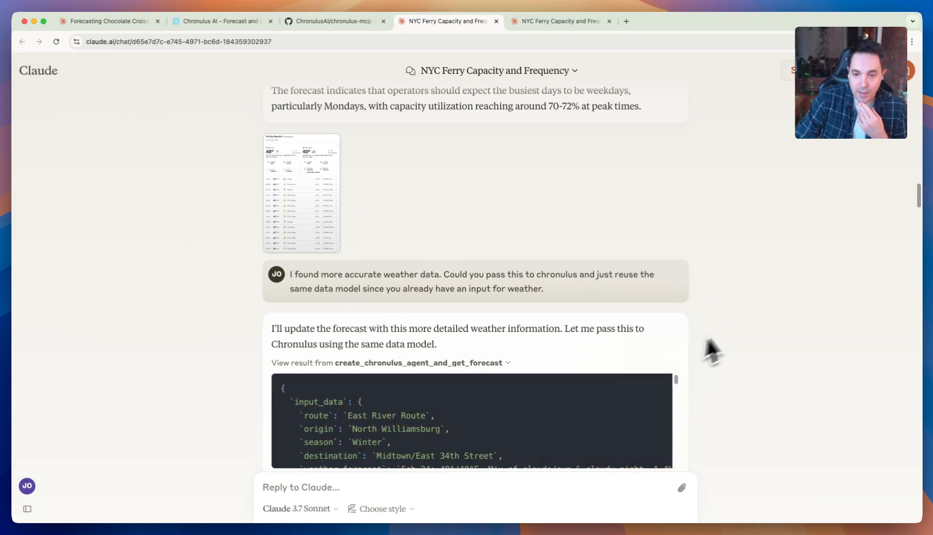
{"action": "scroll", "coordinate": [741, 322], "scroll_direction": "down", "scroll_amount": 3}
{"action": "scroll", "coordinate": [678, 245], "scroll_direction": "down", "scroll_amount": 2}
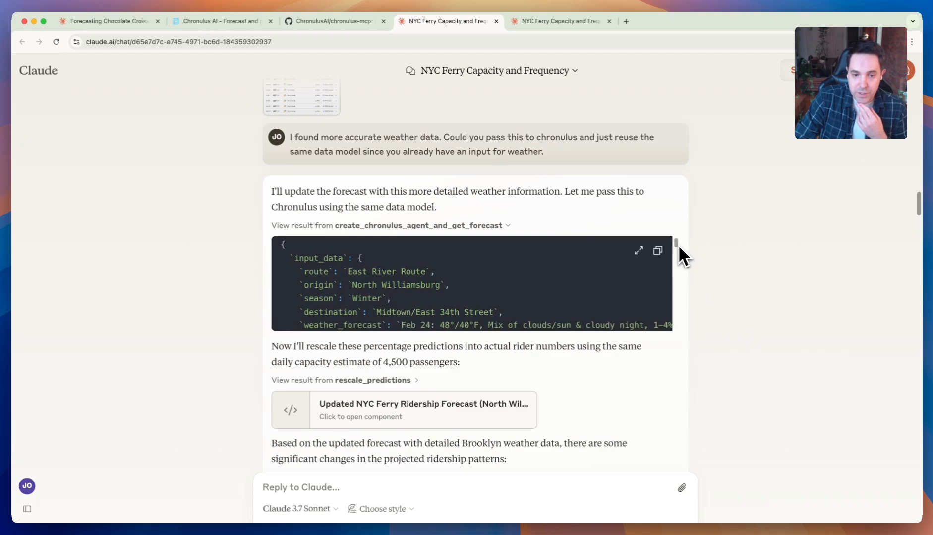
{"action": "scroll", "coordinate": [678, 248], "scroll_direction": "down", "scroll_amount": 2}
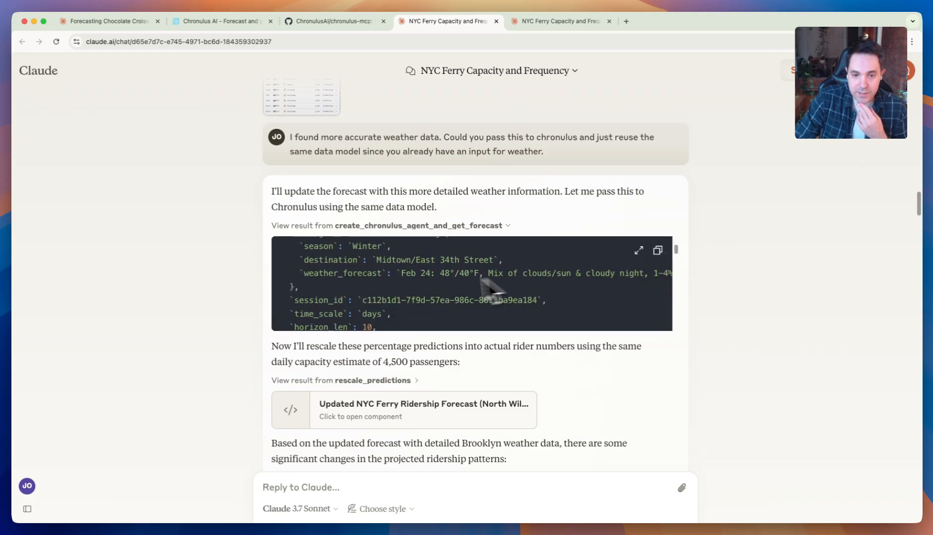
{"action": "left_click_drag", "start_coordinate": [402, 276], "coordinate": [720, 294]}
- Open the Updated NYC Ferry Ridership Forecast component and examine its chart and daily weather and ridership table
{"action": "scroll", "coordinate": [720, 294], "scroll_direction": "down", "scroll_amount": 1}
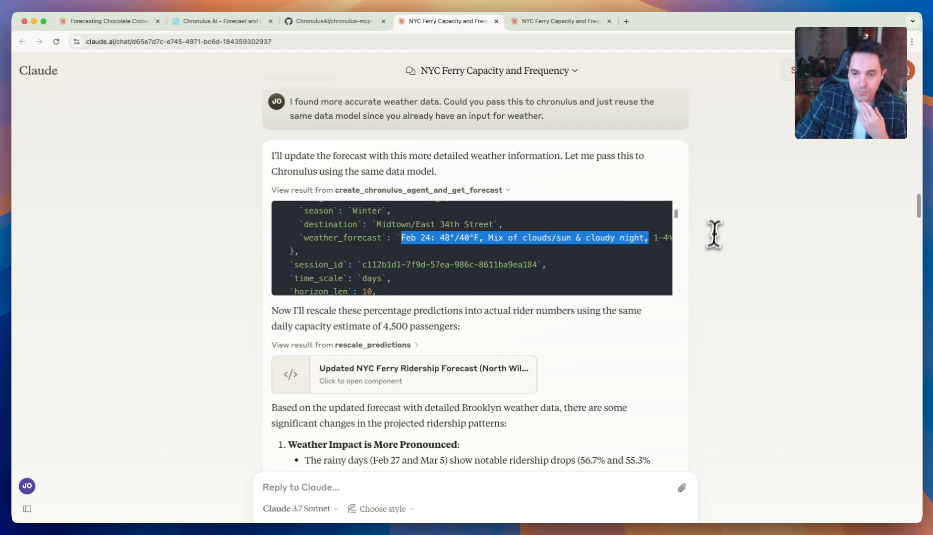
{"action": "scroll", "coordinate": [707, 236], "scroll_direction": "down", "scroll_amount": 1}
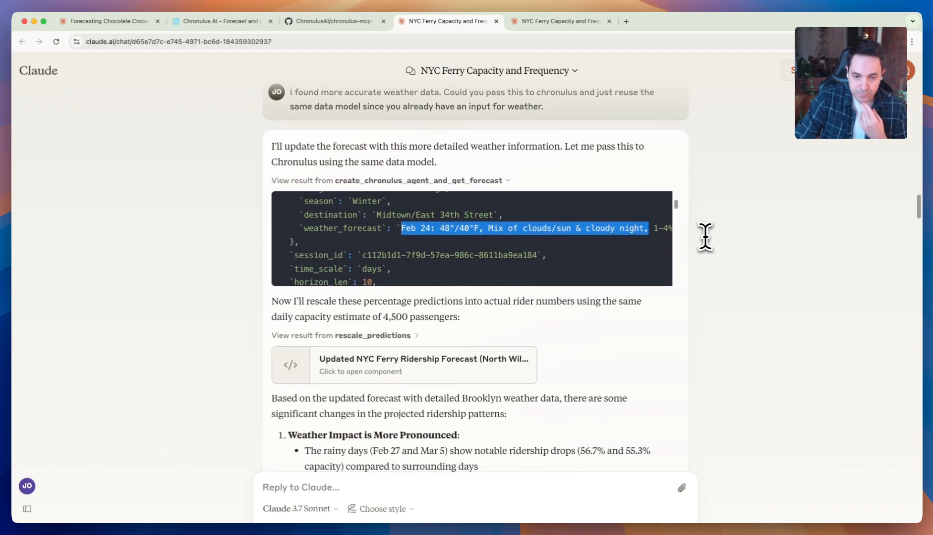
{"action": "scroll", "coordinate": [704, 237], "scroll_direction": "down", "scroll_amount": 3}
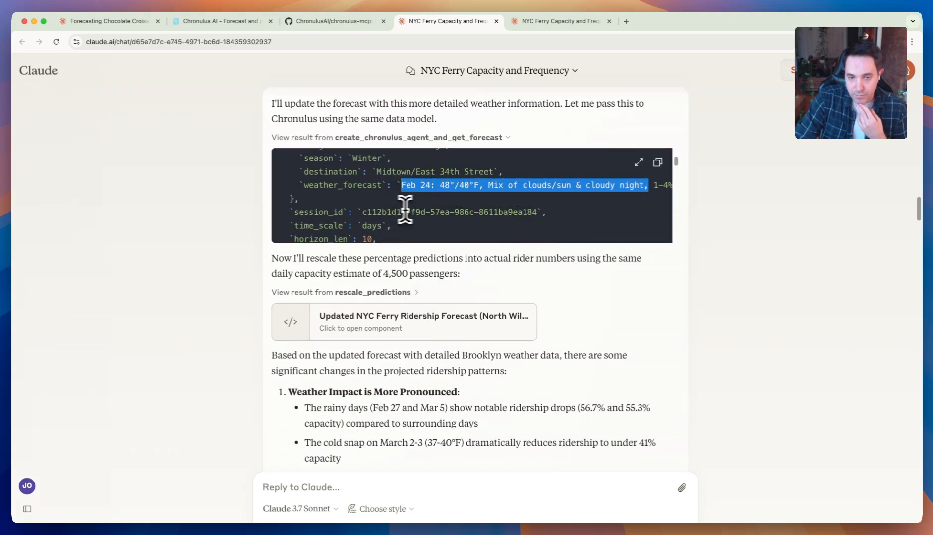
{"action": "left_click", "coordinate": [395, 295]}
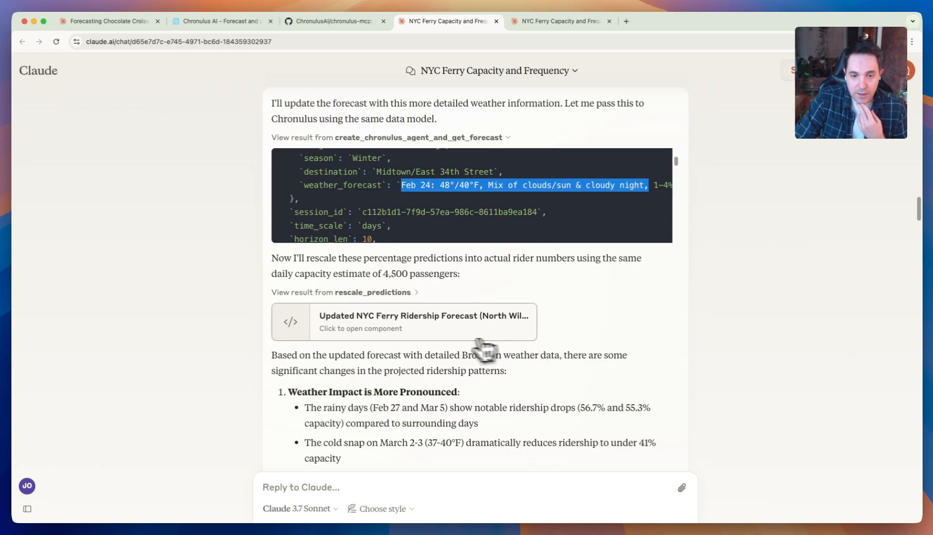
{"action": "left_click", "coordinate": [441, 333]}
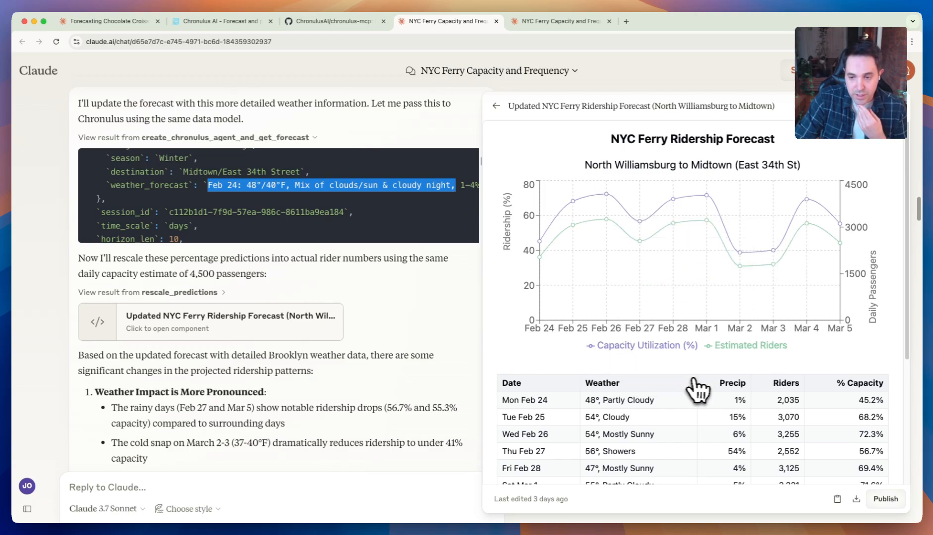
{"action": "scroll", "coordinate": [698, 392], "scroll_direction": "down", "scroll_amount": 1}
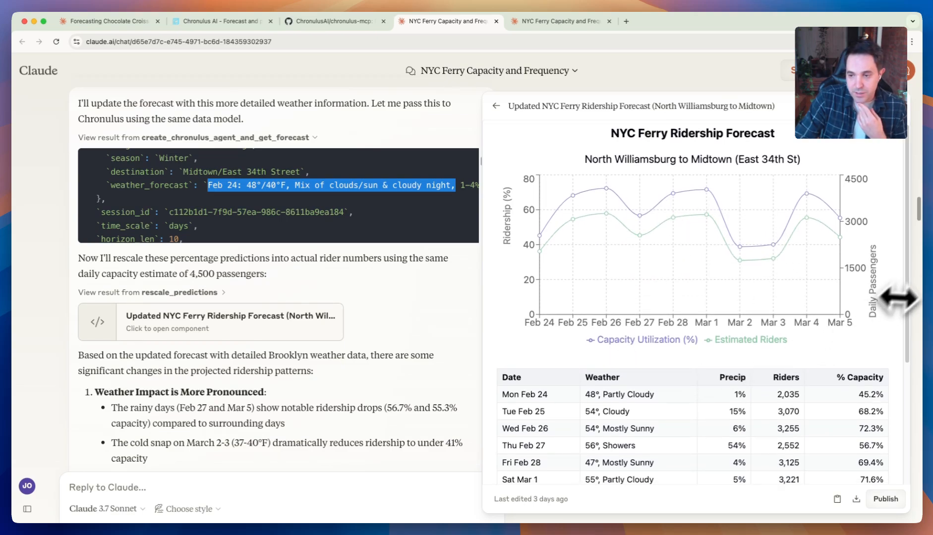
{"action": "left_click_drag", "start_coordinate": [918, 270], "coordinate": [932, 272]}
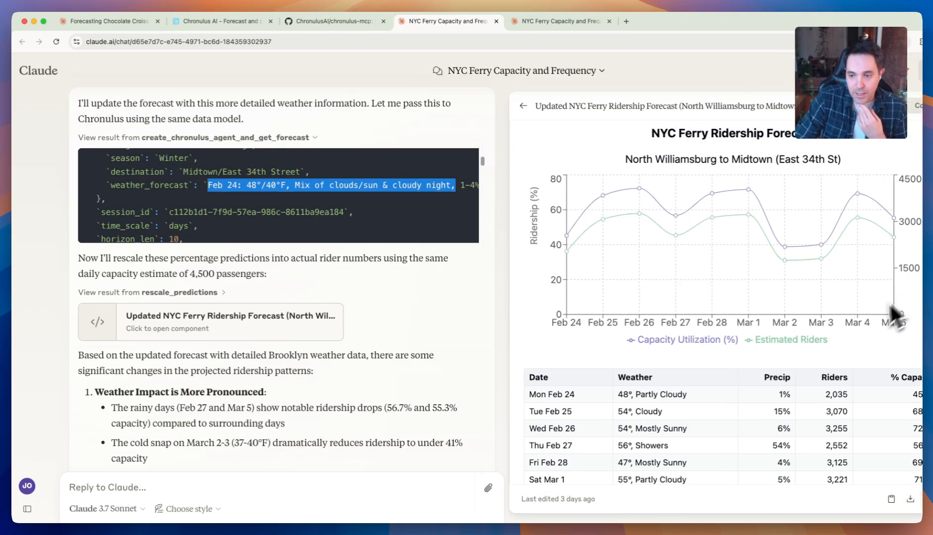
{"action": "left_click_drag", "start_coordinate": [931, 281], "coordinate": [920, 281]}
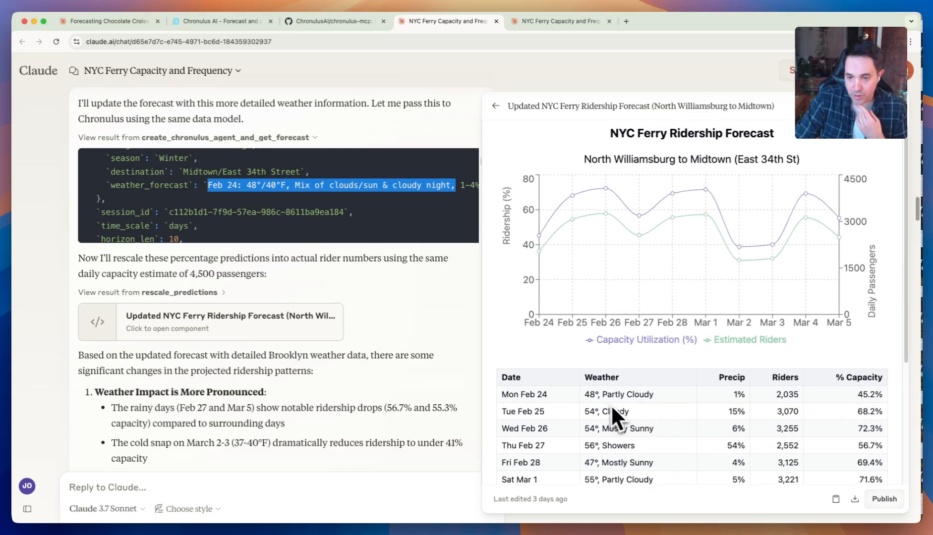
{"action": "scroll", "coordinate": [560, 401], "scroll_direction": "down", "scroll_amount": 1}
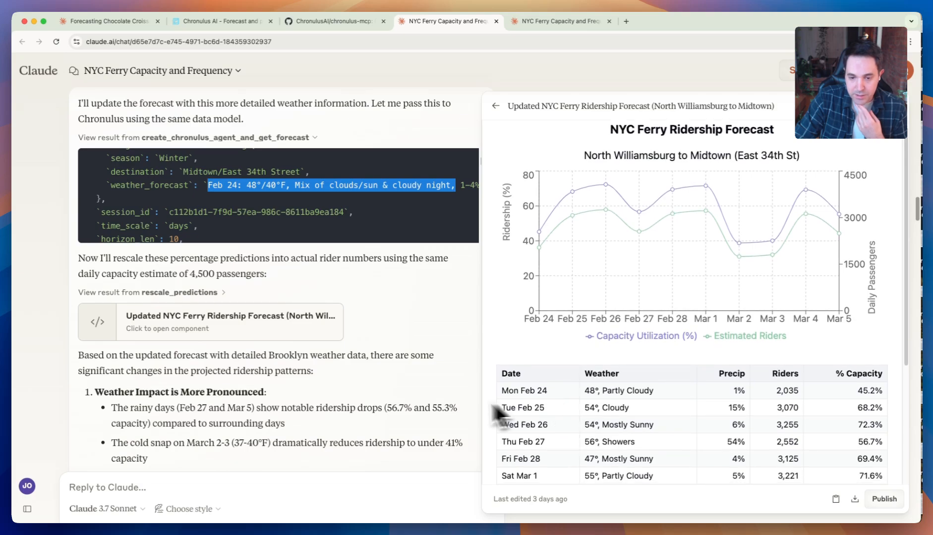
- Close the updated forecast component and read the weather impact, day-by-day analysis and key insights in the chat
{"action": "scroll", "coordinate": [397, 399], "scroll_direction": "down", "scroll_amount": 2}
{"action": "scroll", "coordinate": [392, 394], "scroll_direction": "down", "scroll_amount": 5}
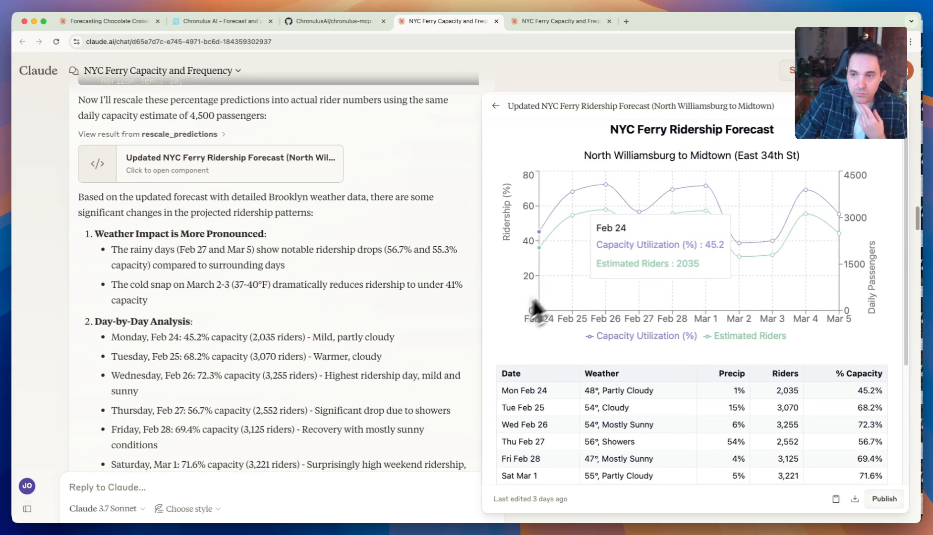
{"action": "left_click", "coordinate": [907, 118]}
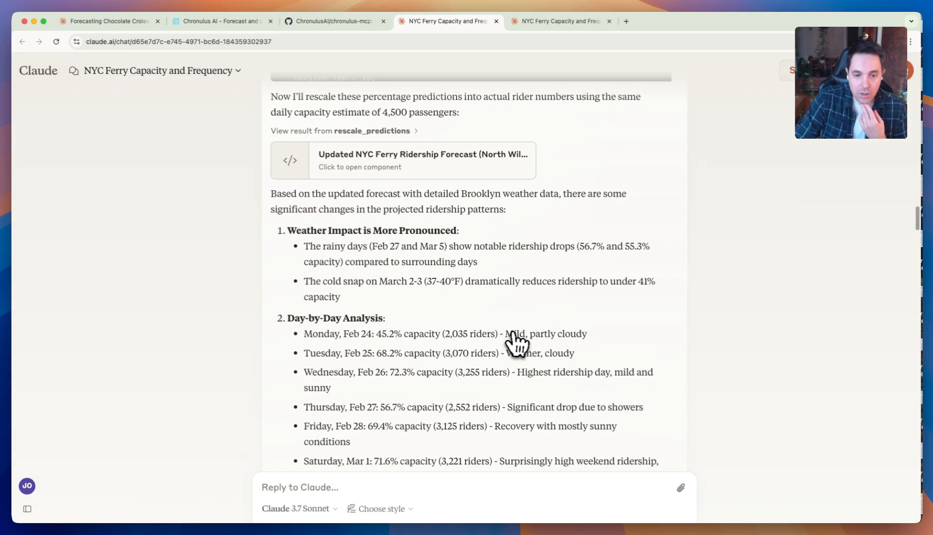
{"action": "scroll", "coordinate": [519, 342], "scroll_direction": "down", "scroll_amount": 2}
{"action": "scroll", "coordinate": [520, 342], "scroll_direction": "down", "scroll_amount": 10}
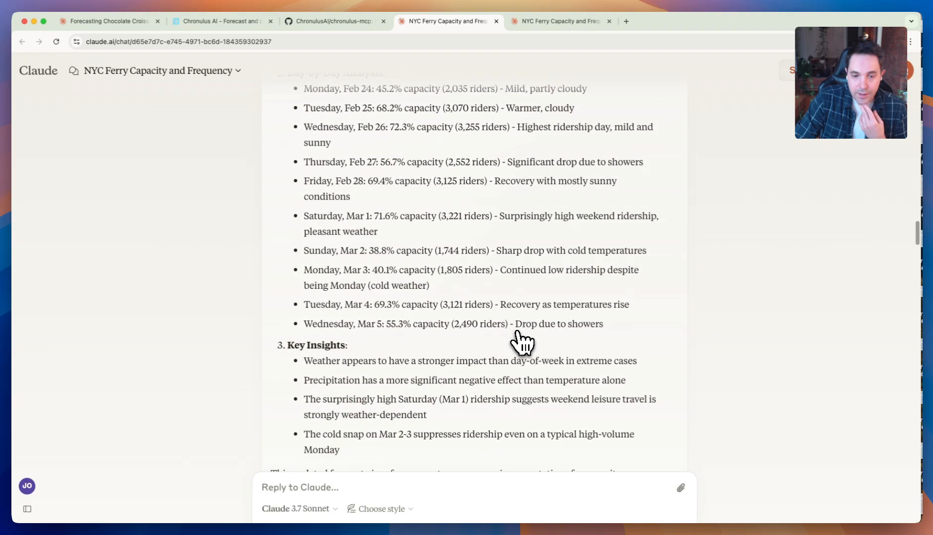
{"action": "scroll", "coordinate": [520, 340], "scroll_direction": "down", "scroll_amount": 2}
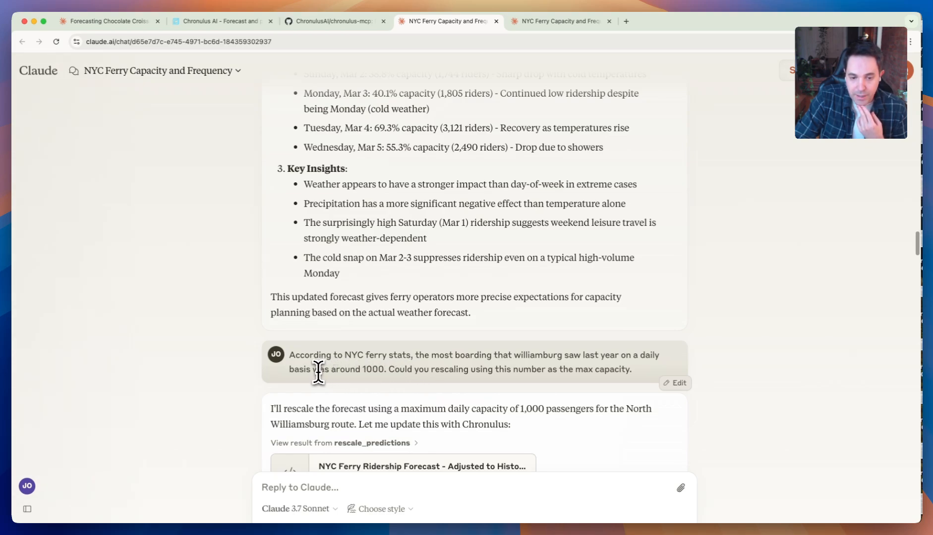
- Highlight the maximum daily boardings of around 1000 in the rescaling request, and expand the rescale_predictions result beneath it
{"action": "left_click_drag", "start_coordinate": [319, 370], "coordinate": [376, 372]}
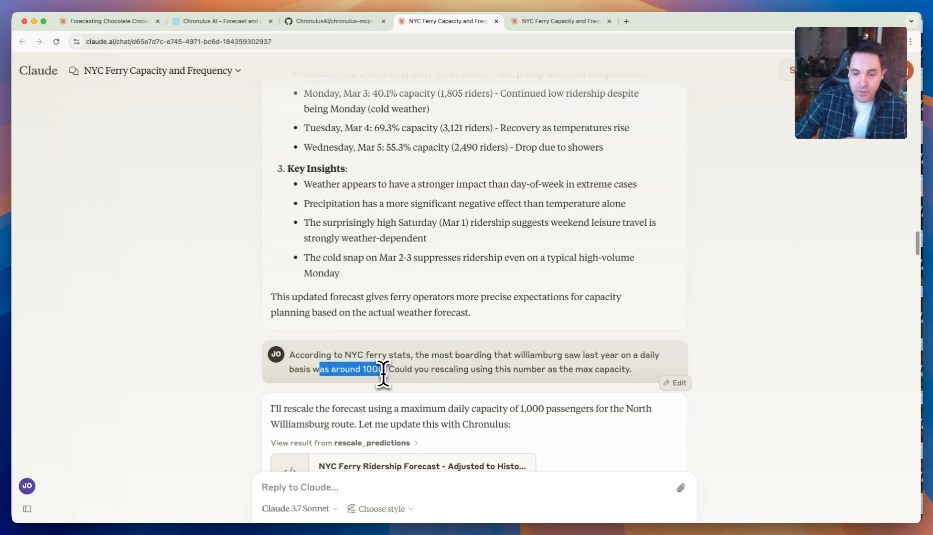
{"action": "scroll", "coordinate": [712, 253], "scroll_direction": "down", "scroll_amount": 2}
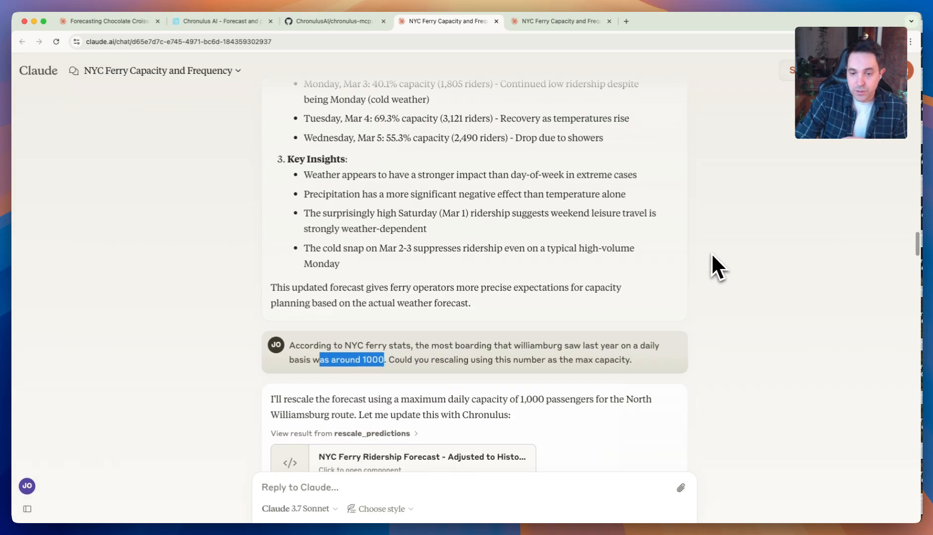
{"action": "scroll", "coordinate": [711, 253], "scroll_direction": "down", "scroll_amount": 1}
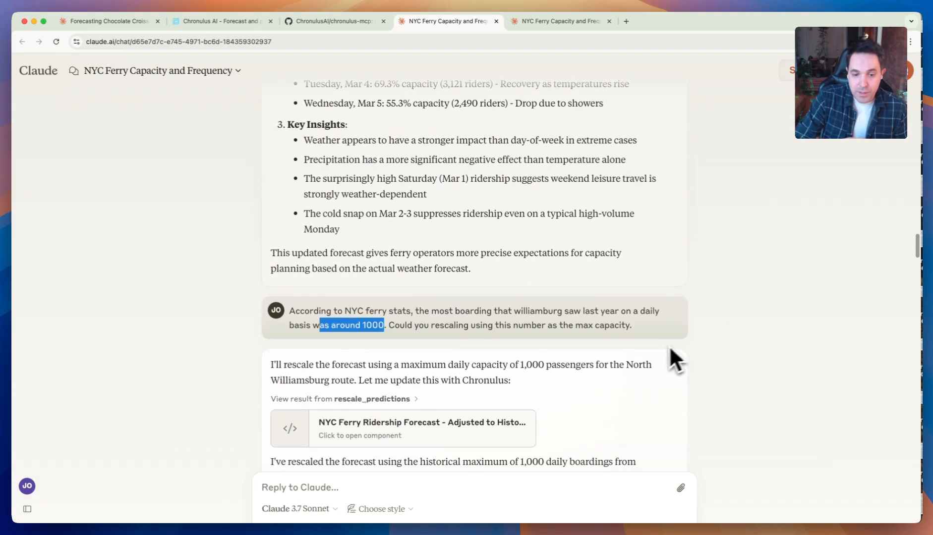
{"action": "scroll", "coordinate": [669, 346], "scroll_direction": "down", "scroll_amount": 3}
{"action": "left_click", "coordinate": [382, 331]}
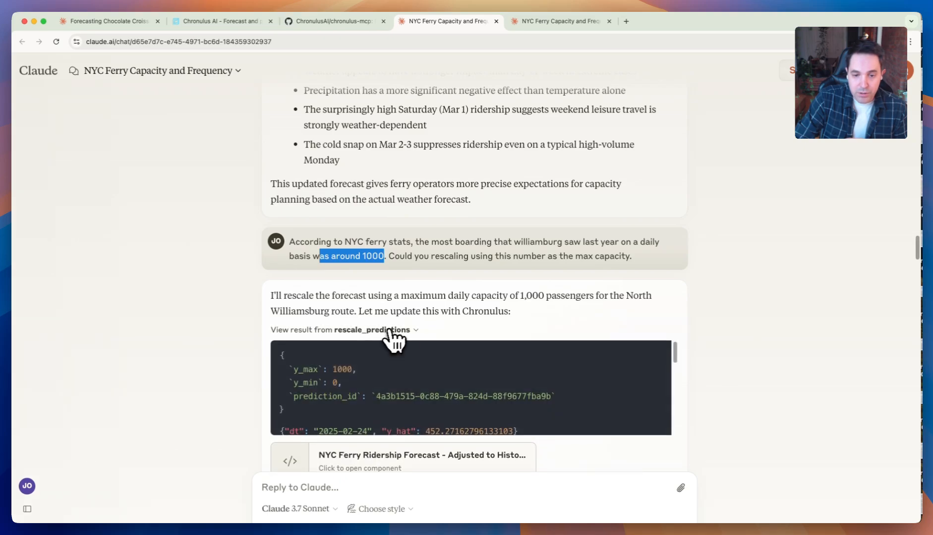
{"action": "left_click", "coordinate": [308, 257]}
{"action": "left_click_drag", "start_coordinate": [295, 256], "coordinate": [384, 263]}
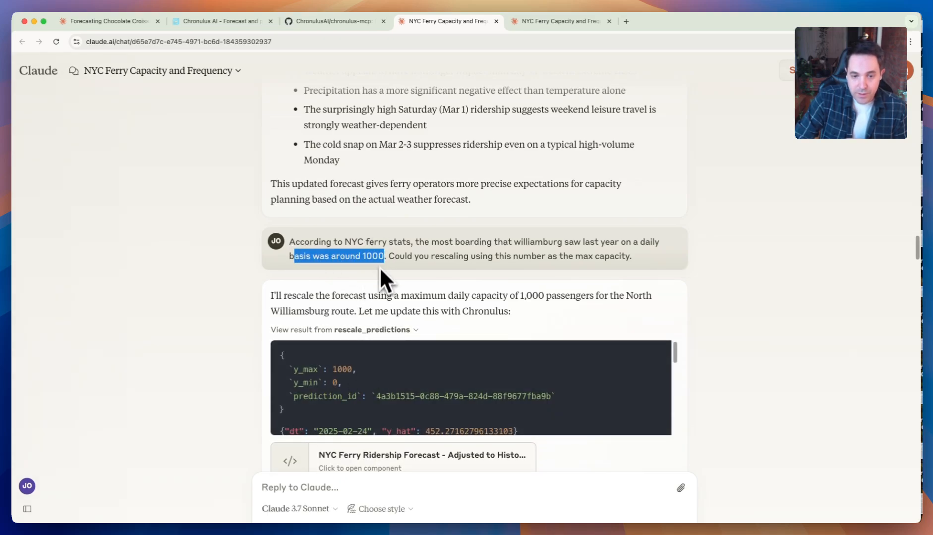
- Collapse the rescale_predictions result and open the NYC Ferry Ridership Forecast - Adjusted to Historical Maximum component
{"action": "scroll", "coordinate": [391, 323], "scroll_direction": "down", "scroll_amount": 3}
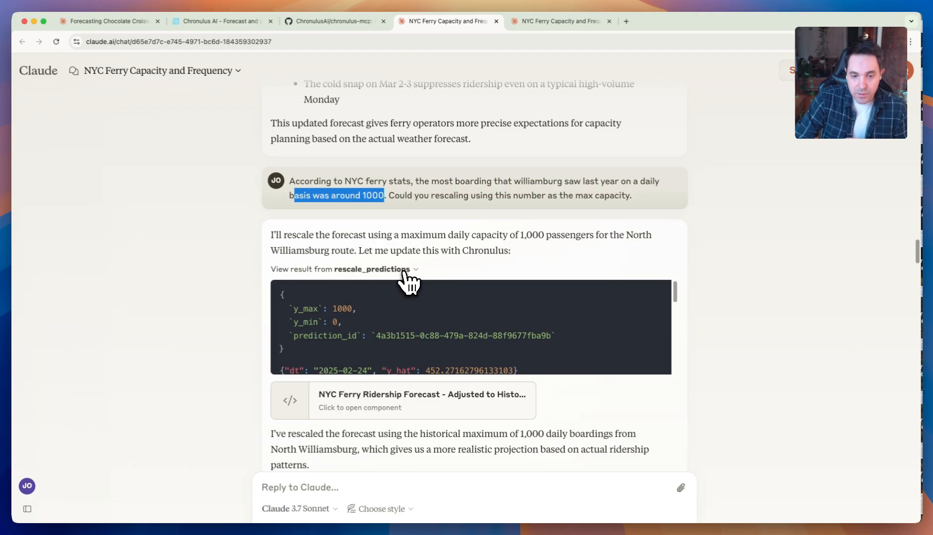
{"action": "left_click", "coordinate": [406, 271]}
{"action": "left_click", "coordinate": [422, 310]}
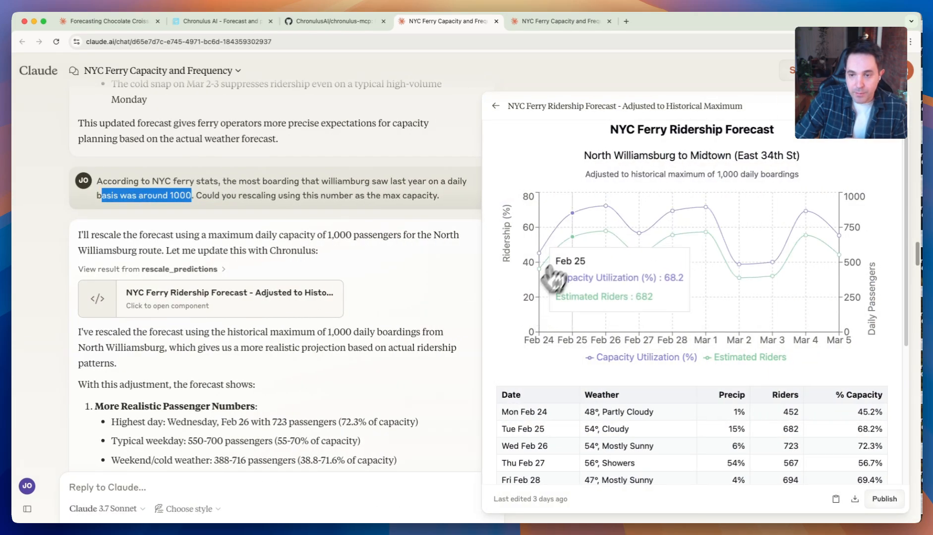
- Read the rescaled forecast's passenger numbers, ridership pattern and operational insights in the chat, and close the adjusted forecast component
{"action": "scroll", "coordinate": [376, 306], "scroll_direction": "down", "scroll_amount": 1}
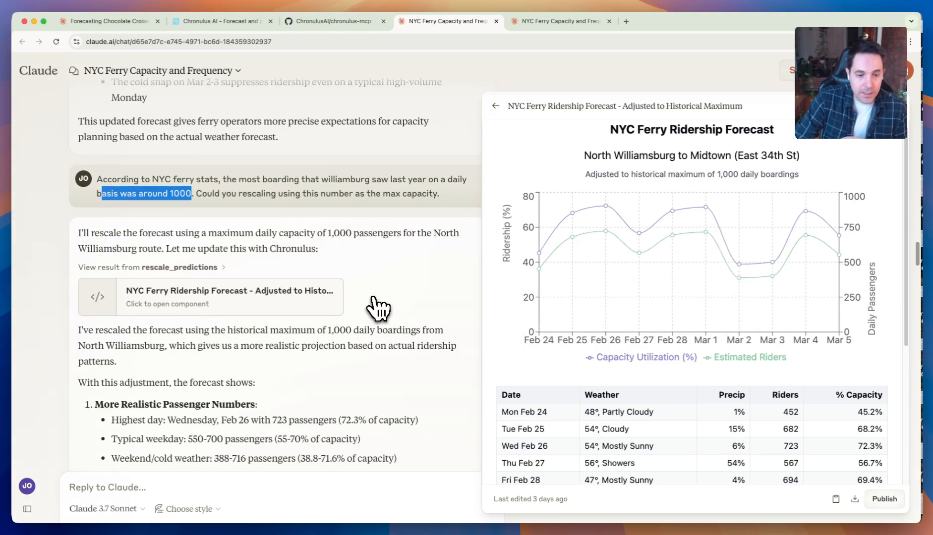
{"action": "scroll", "coordinate": [380, 308], "scroll_direction": "up", "scroll_amount": 3}
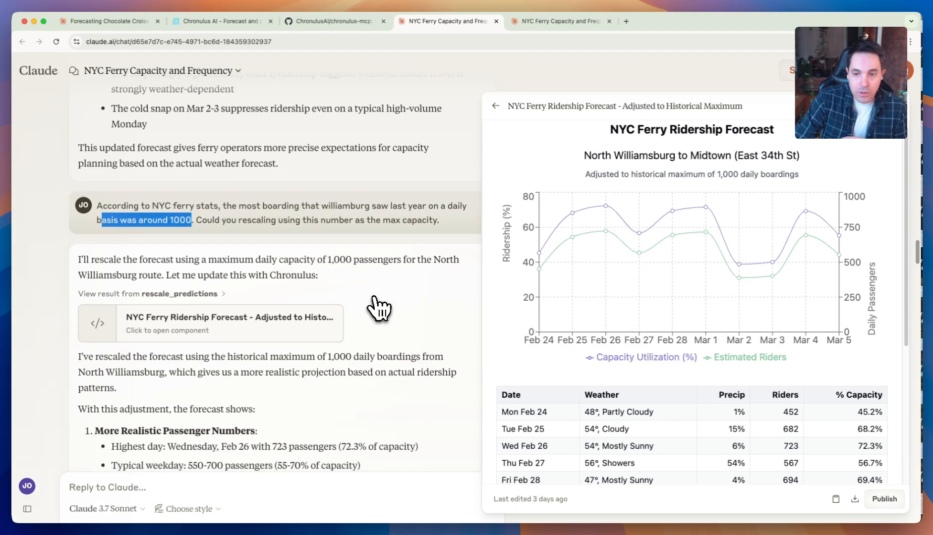
{"action": "scroll", "coordinate": [379, 308], "scroll_direction": "down", "scroll_amount": 10}
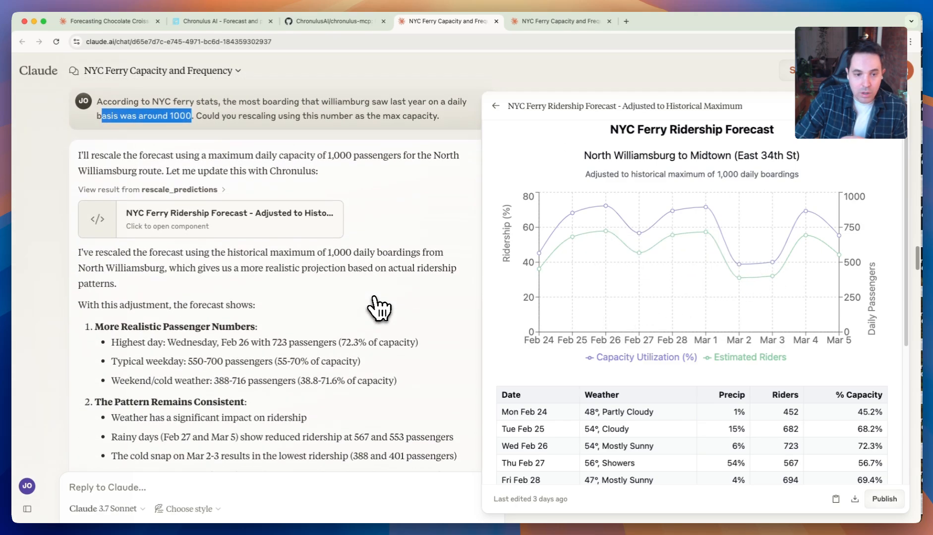
{"action": "scroll", "coordinate": [379, 308], "scroll_direction": "down", "scroll_amount": 12}
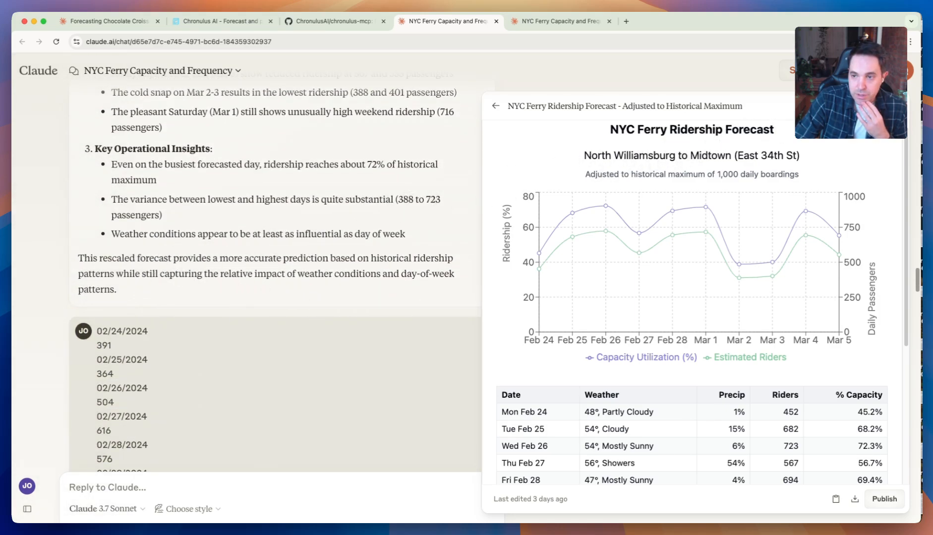
{"action": "left_click", "coordinate": [909, 119]}
- Highlight the entries from 02/24/2024 to 02/27/2024 in the historical boardings message and read its request to plot them for comparison
{"action": "scroll", "coordinate": [446, 277], "scroll_direction": "down", "scroll_amount": 5}
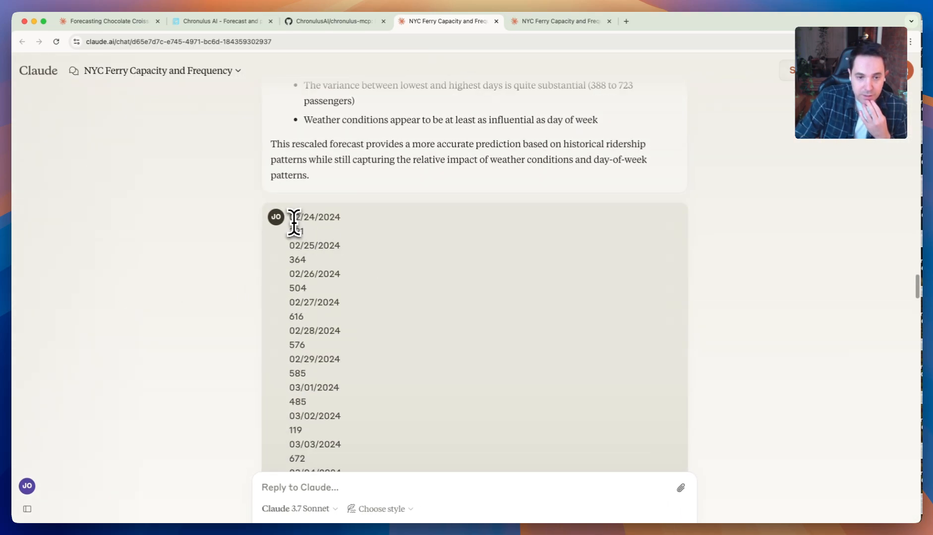
{"action": "left_click_drag", "start_coordinate": [290, 218], "coordinate": [358, 302]}
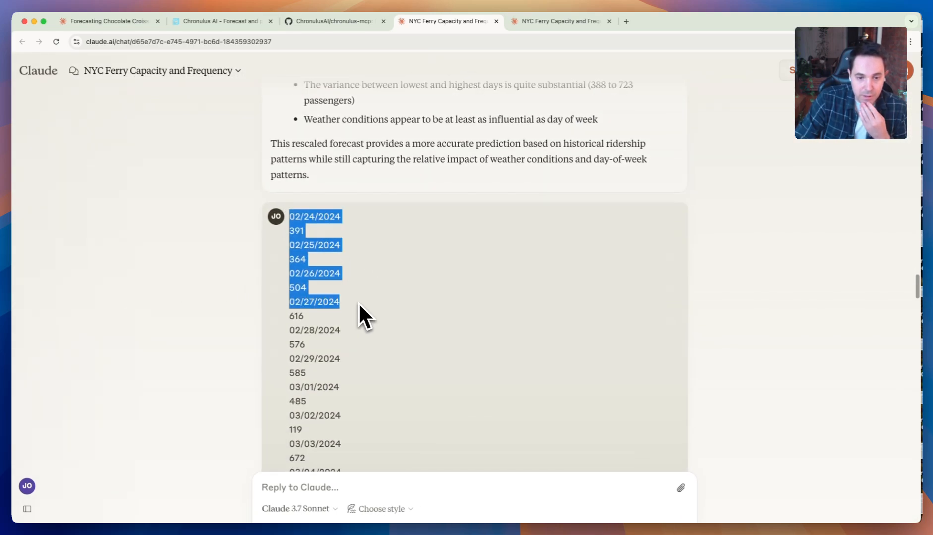
{"action": "scroll", "coordinate": [642, 333], "scroll_direction": "down", "scroll_amount": 5}
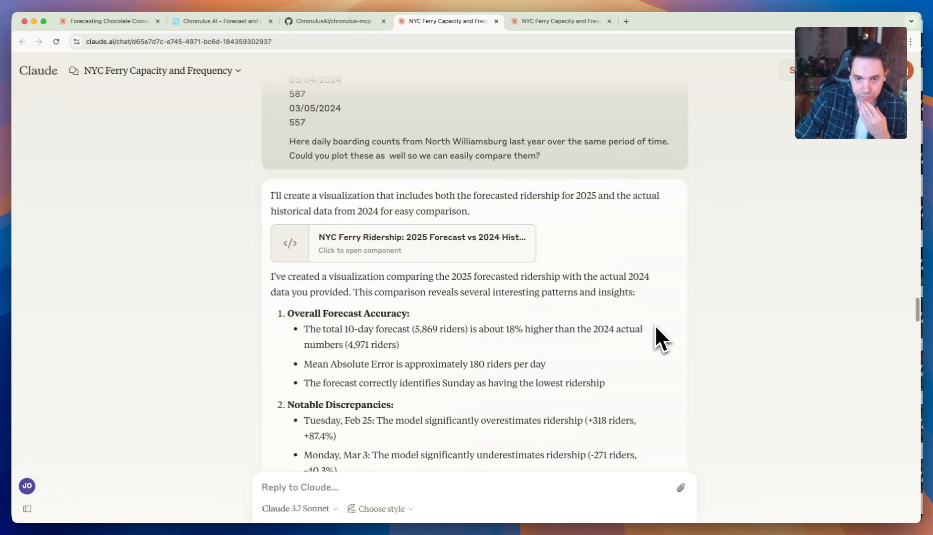
{"action": "scroll", "coordinate": [614, 318], "scroll_direction": "up", "scroll_amount": 2}
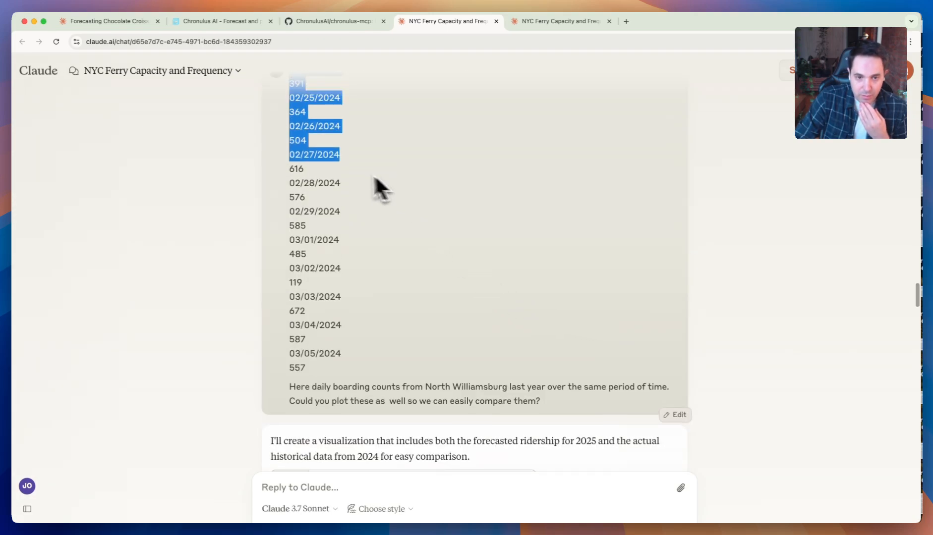
{"action": "scroll", "coordinate": [329, 162], "scroll_direction": "up", "scroll_amount": 1}
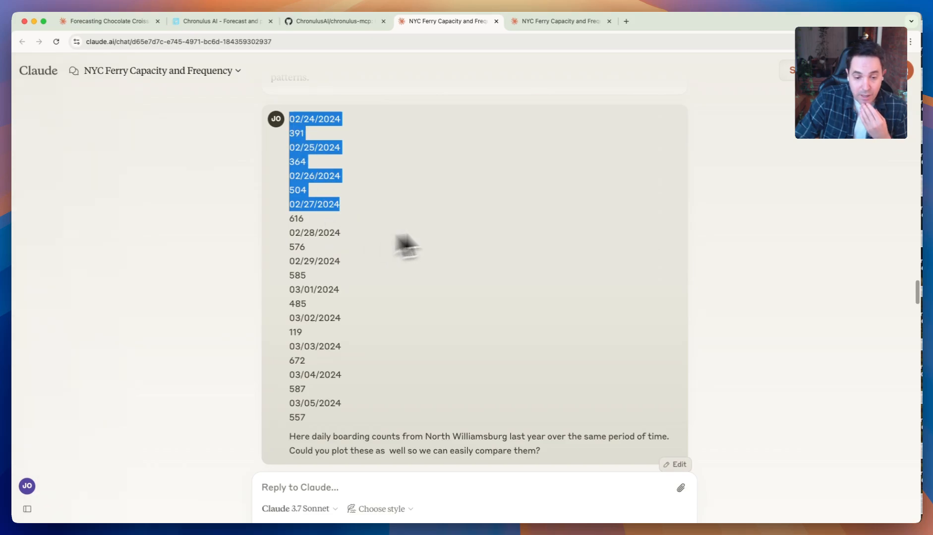
{"action": "scroll", "coordinate": [687, 277], "scroll_direction": "down", "scroll_amount": 3}
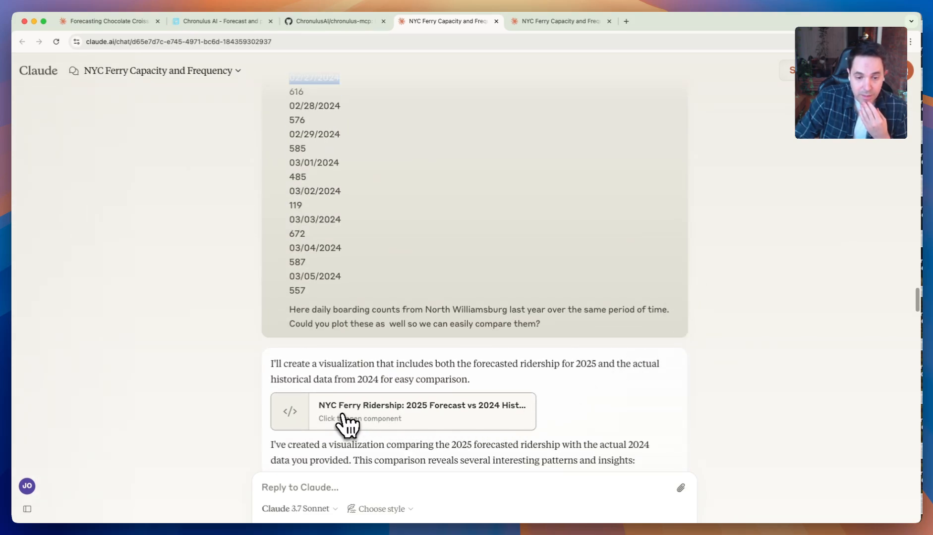
- Open the NYC Ferry Ridership: 2025 Forecast vs 2024 Historical Data component and bring the full list of 2024 boardings into view beside it
{"action": "left_click", "coordinate": [346, 424]}
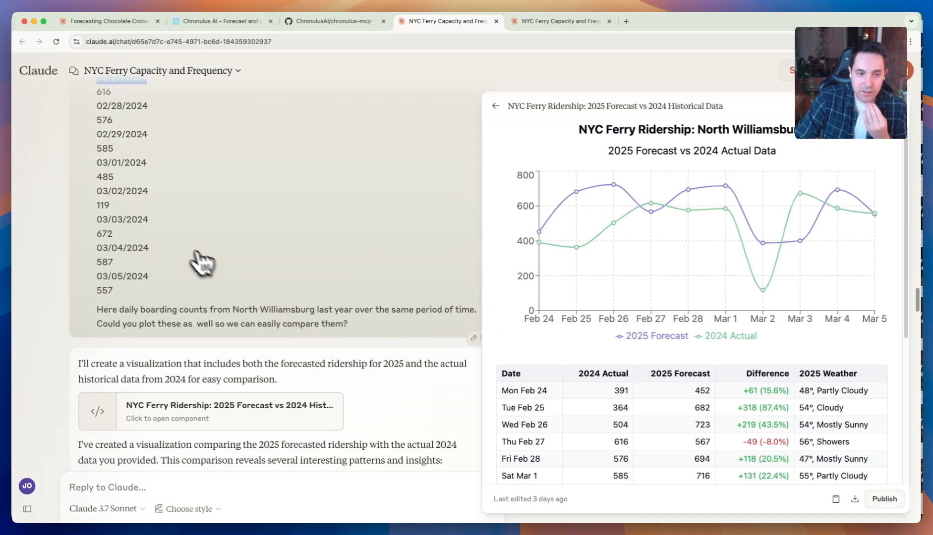
{"action": "scroll", "coordinate": [200, 262], "scroll_direction": "up", "scroll_amount": 3}
{"action": "left_click", "coordinate": [136, 217]}
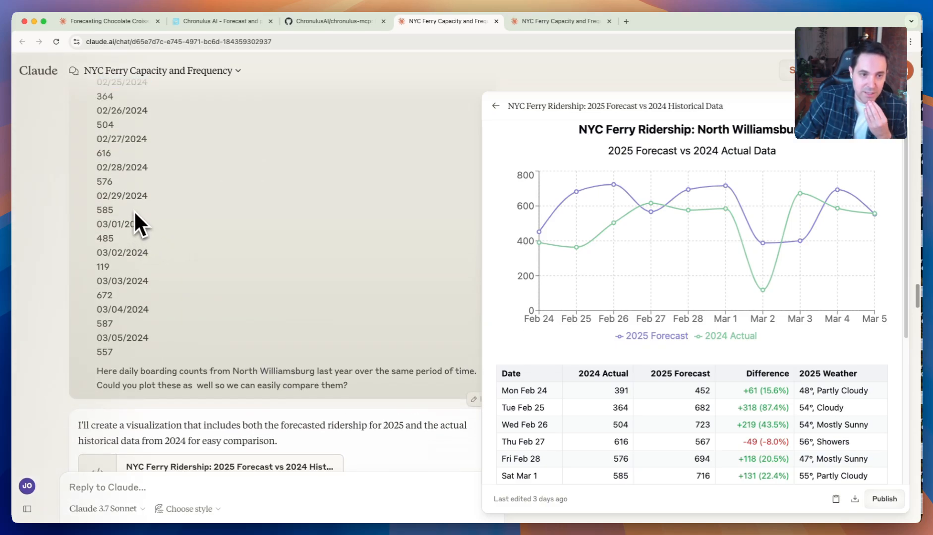
{"action": "scroll", "coordinate": [132, 205], "scroll_direction": "up", "scroll_amount": 3}
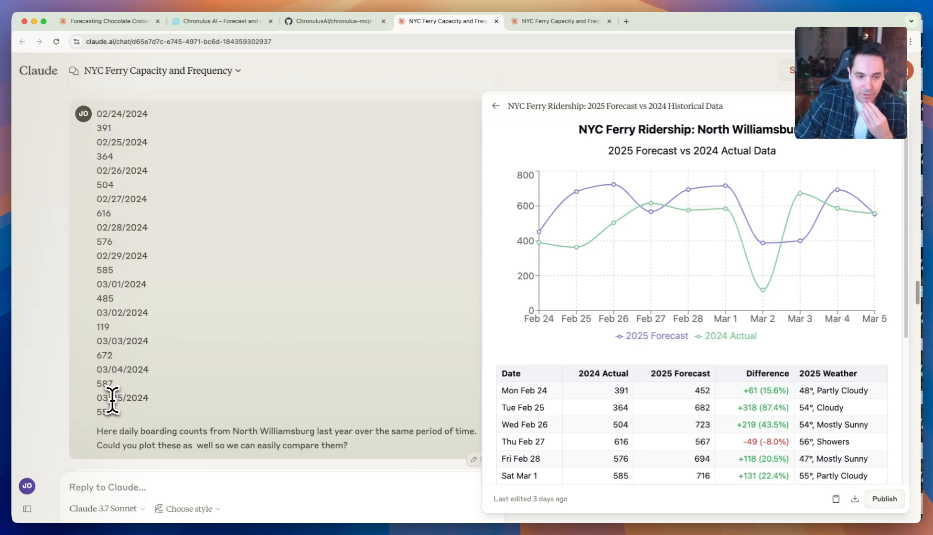
- Highlight the 03/05/2024 date in the boardings list, inspect the Mar 2 point on the comparison chart, and clear the highlight
{"action": "left_click_drag", "start_coordinate": [102, 398], "coordinate": [136, 399]}
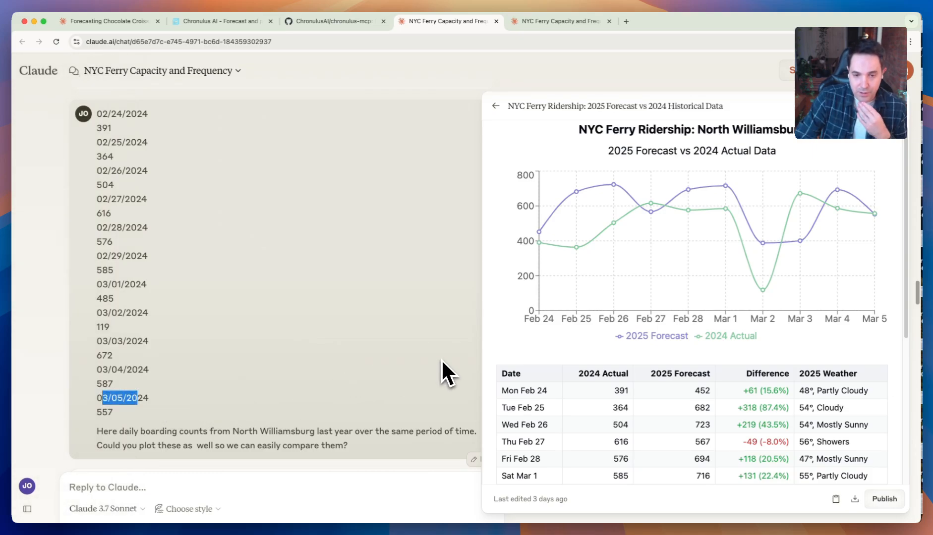
{"action": "scroll", "coordinate": [405, 336], "scroll_direction": "down", "scroll_amount": 1}
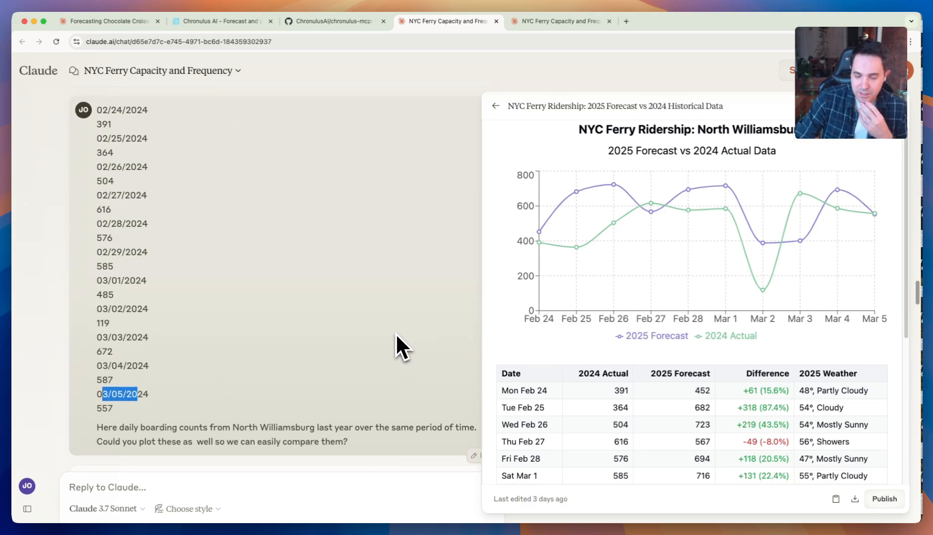
{"action": "mouse_move", "coordinate": [751, 238]}
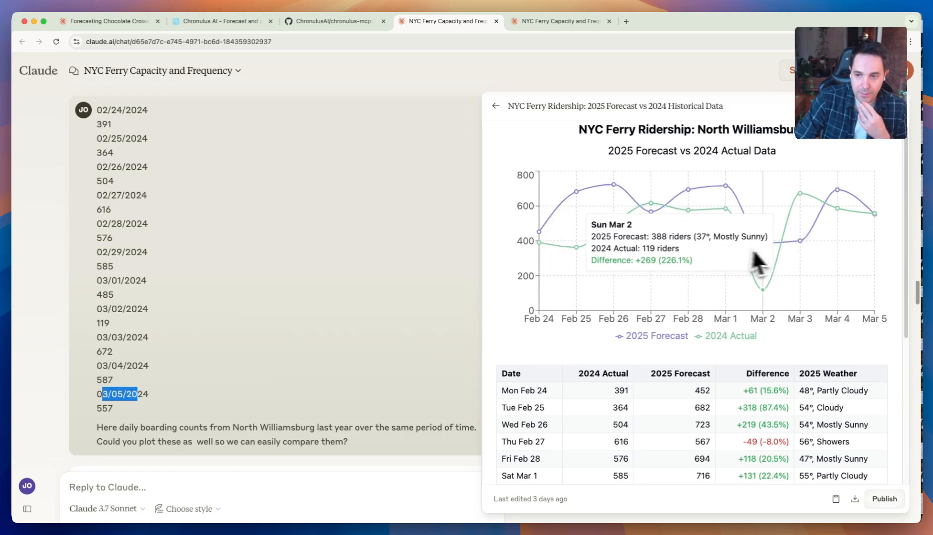
{"action": "left_click", "coordinate": [299, 361]}
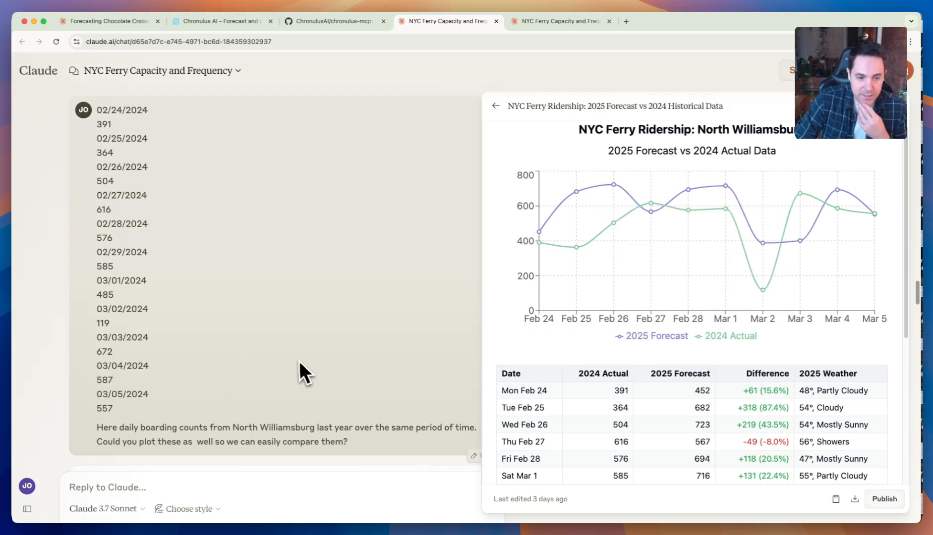
- Read through the comparison response to the message supplying shifted 2024 numbers, and close the comparison component
{"action": "scroll", "coordinate": [300, 348], "scroll_direction": "down", "scroll_amount": 5}
{"action": "scroll", "coordinate": [301, 347], "scroll_direction": "down", "scroll_amount": 7}
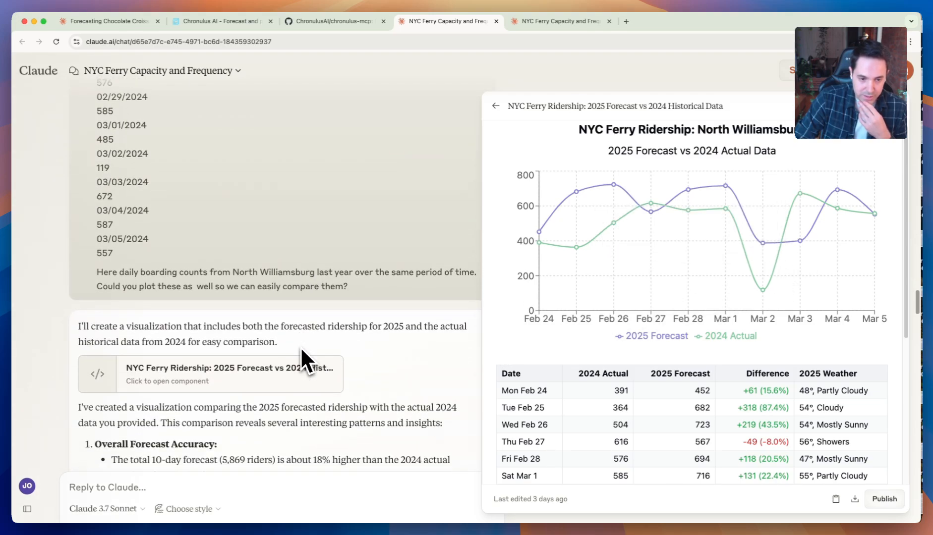
{"action": "scroll", "coordinate": [277, 346], "scroll_direction": "up", "scroll_amount": 6}
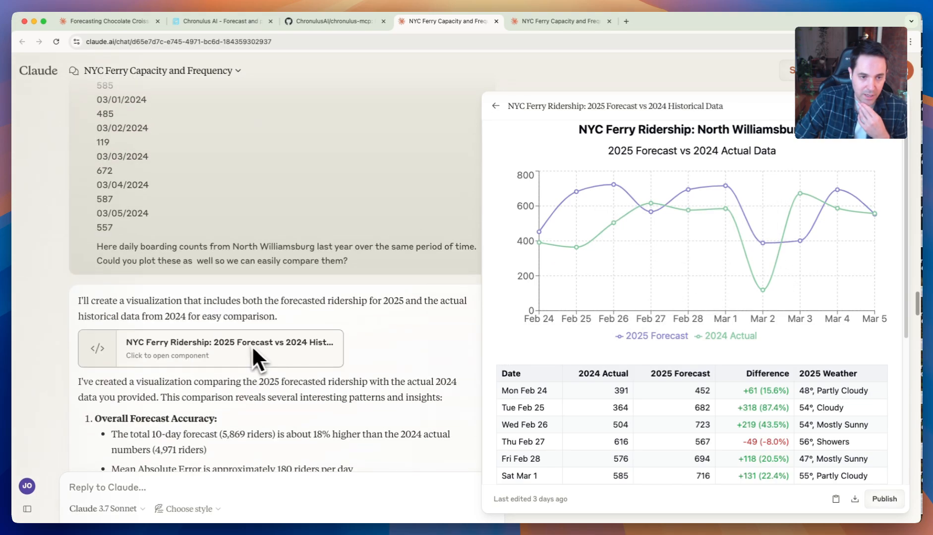
{"action": "scroll", "coordinate": [253, 345], "scroll_direction": "down", "scroll_amount": 20}
{"action": "scroll", "coordinate": [210, 339], "scroll_direction": "down", "scroll_amount": 10}
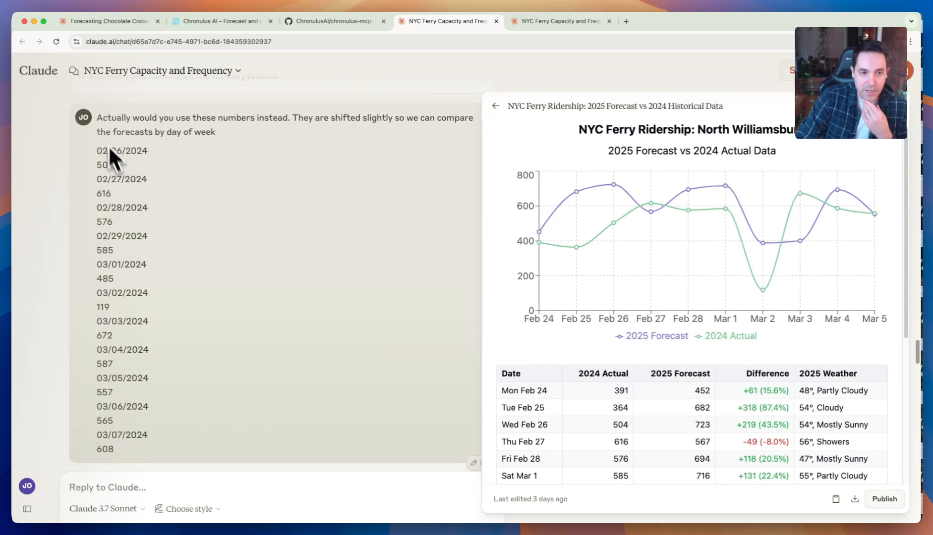
{"action": "left_click", "coordinate": [907, 117]}
- Open the day-of-week aligned 2025 Forecast vs 2024 Historical Data component and read the accuracy, day-by-day and weekend analysis in the chat
{"action": "scroll", "coordinate": [366, 278], "scroll_direction": "down", "scroll_amount": 5}
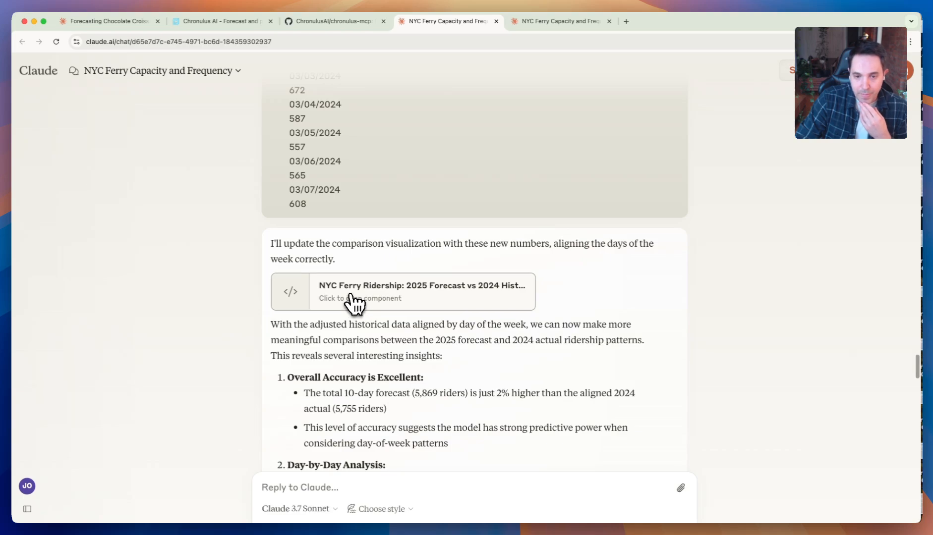
{"action": "left_click", "coordinate": [351, 297]}
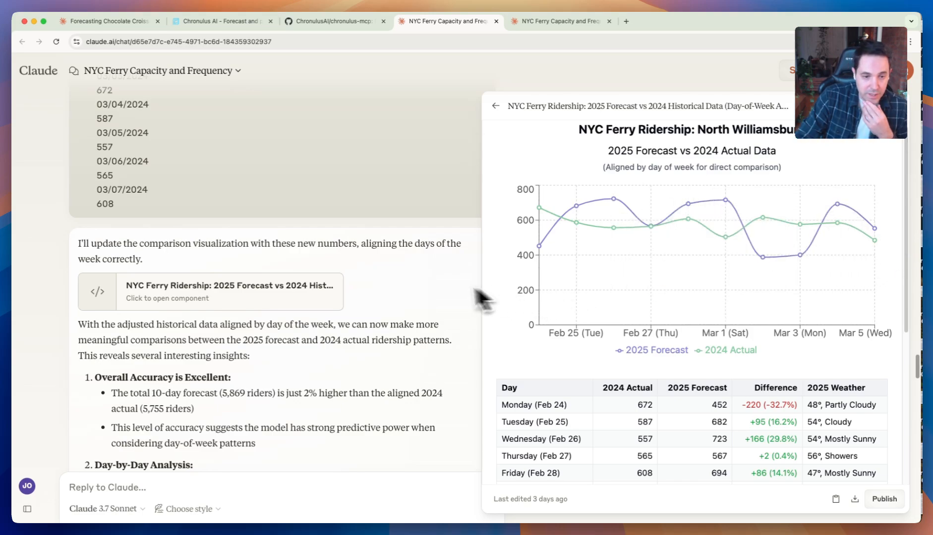
{"action": "scroll", "coordinate": [418, 293], "scroll_direction": "down", "scroll_amount": 1}
{"action": "scroll", "coordinate": [445, 297], "scroll_direction": "down", "scroll_amount": 10}
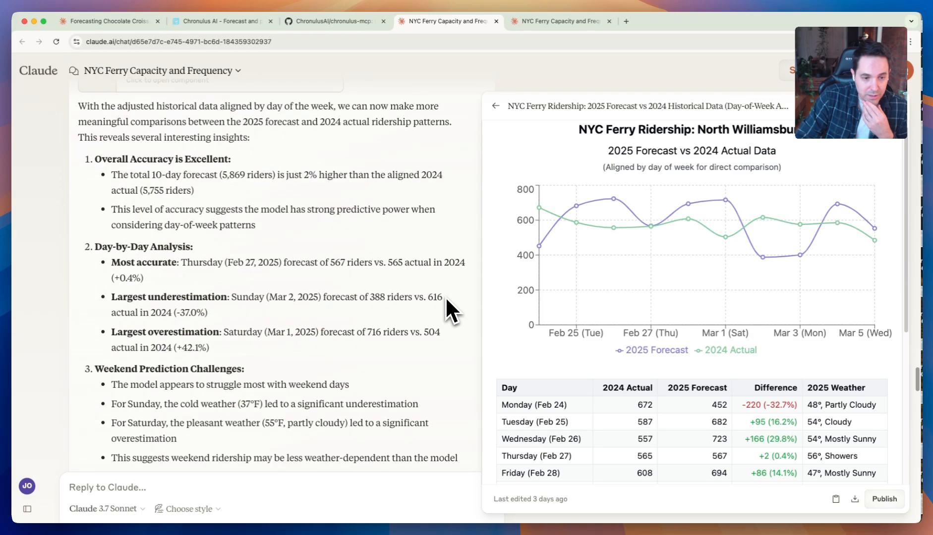
{"action": "scroll", "coordinate": [445, 296], "scroll_direction": "down", "scroll_amount": 9}
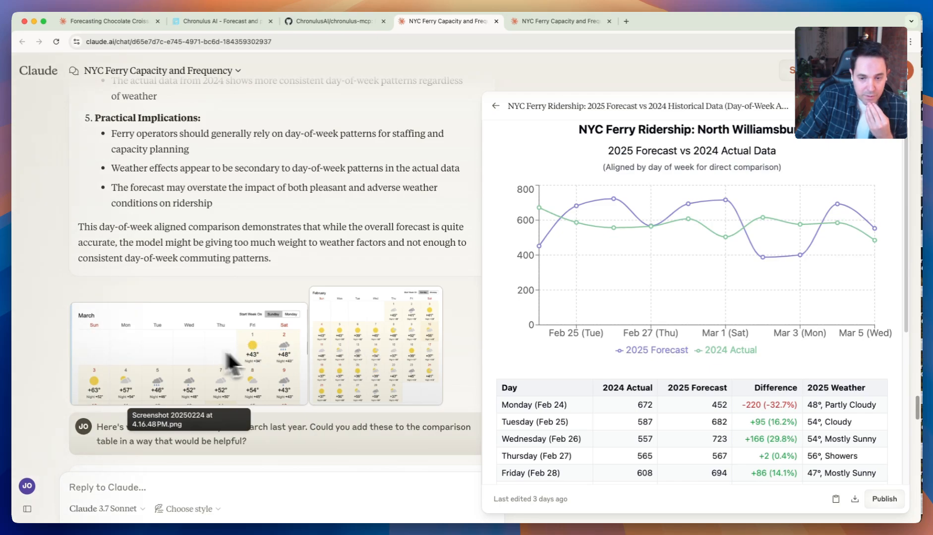
- Find the request to add last year's February and March weather, and open the NYC Ferry Ridership with Historical Weather Comparison (2024-2025) component
{"action": "scroll", "coordinate": [471, 345], "scroll_direction": "down", "scroll_amount": 2}
{"action": "scroll", "coordinate": [472, 344], "scroll_direction": "down", "scroll_amount": 10}
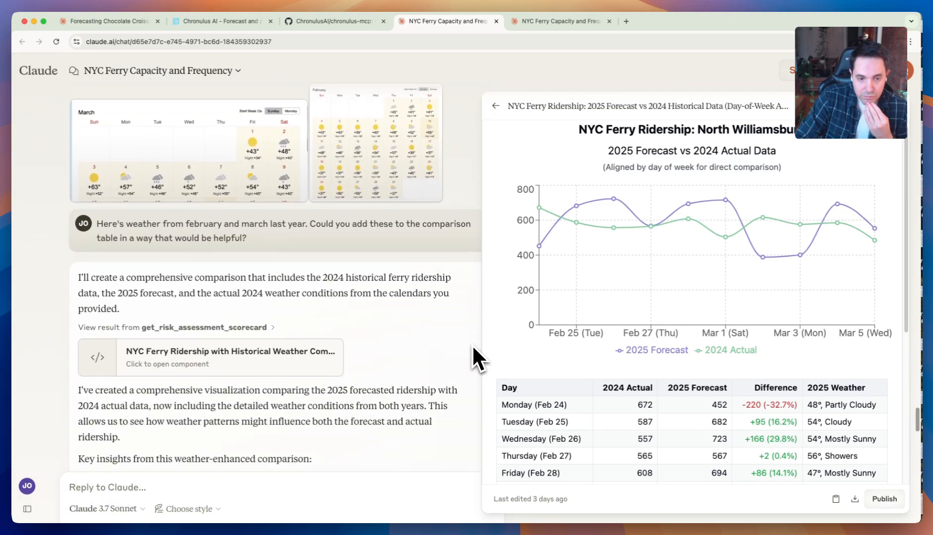
{"action": "left_click", "coordinate": [201, 255]}
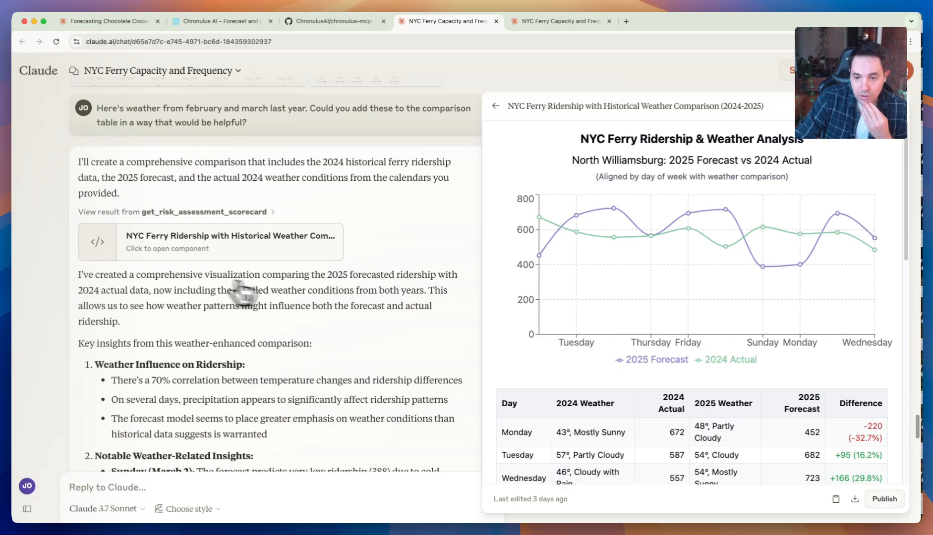
- Examine the weather comparison table, highlighting Monday's 2024 weather, 2024 actual and 2025 weather cells, and clear the highlight
{"action": "scroll", "coordinate": [570, 380], "scroll_direction": "down", "scroll_amount": 4}
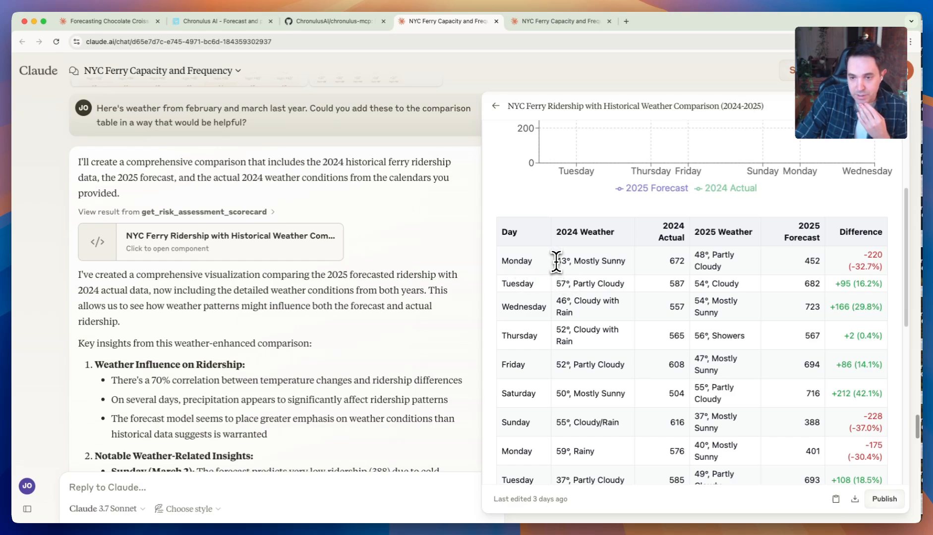
{"action": "left_click_drag", "start_coordinate": [555, 262], "coordinate": [704, 265]}
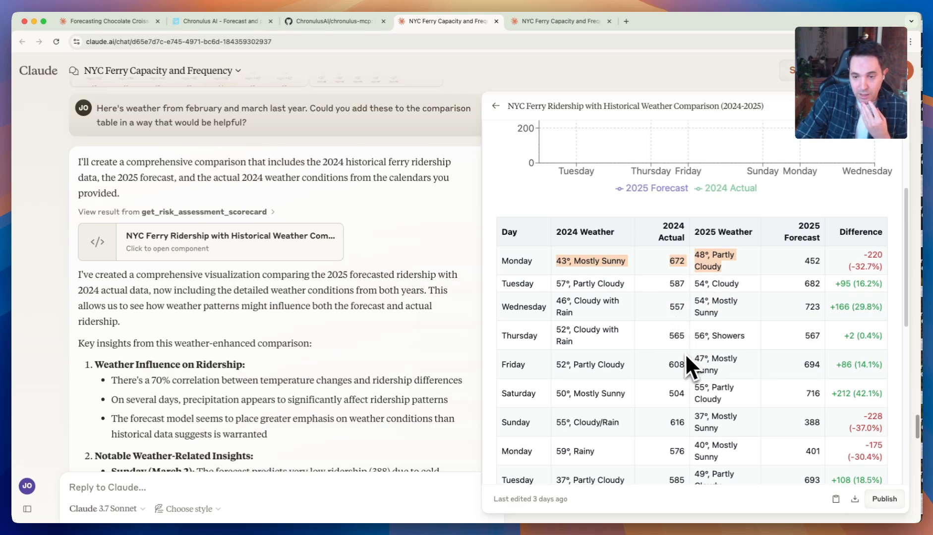
{"action": "left_click_drag", "start_coordinate": [847, 336], "coordinate": [852, 337]}
{"action": "left_click", "coordinate": [852, 337]}
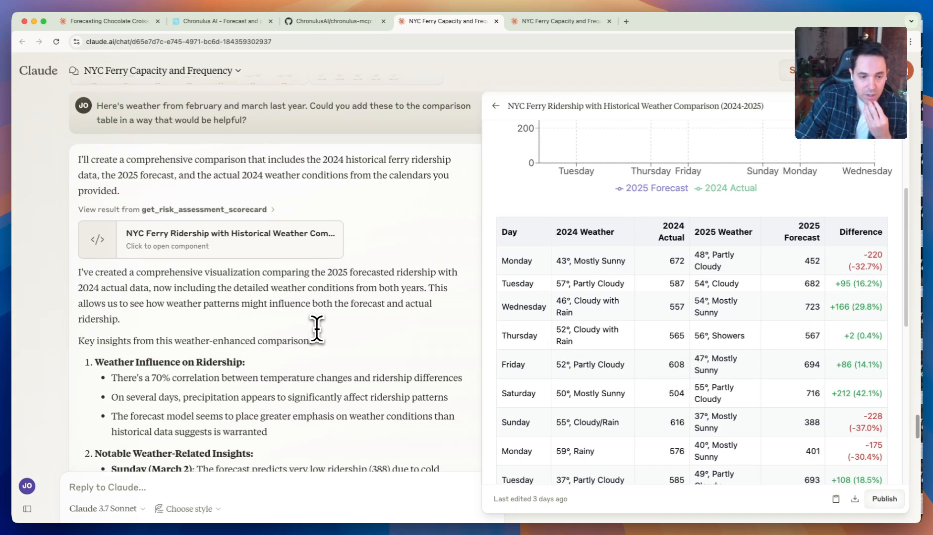
- Read the weather-related, model prioritization and commuter behavior insights in the chat, and close the weather comparison component
{"action": "scroll", "coordinate": [312, 329], "scroll_direction": "down", "scroll_amount": 5}
{"action": "scroll", "coordinate": [316, 329], "scroll_direction": "down", "scroll_amount": 10}
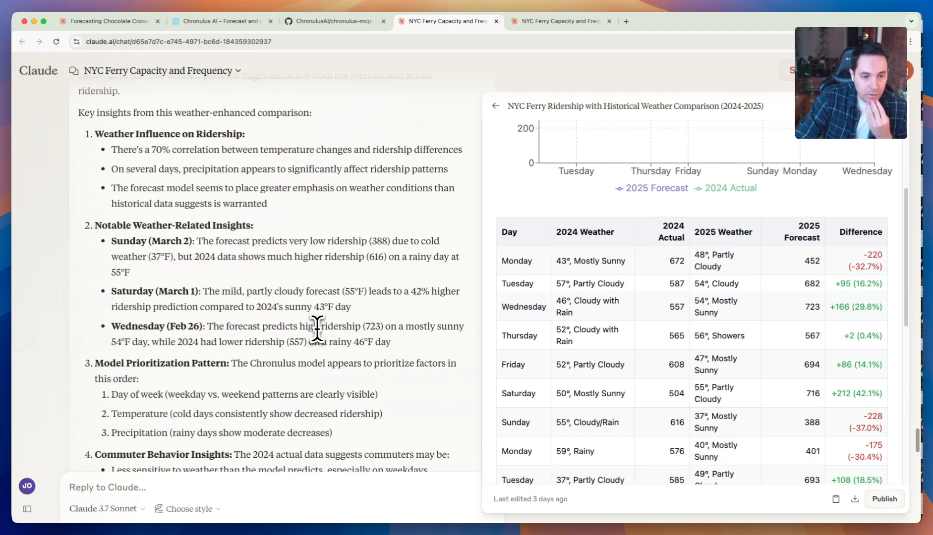
{"action": "scroll", "coordinate": [317, 329], "scroll_direction": "down", "scroll_amount": 3}
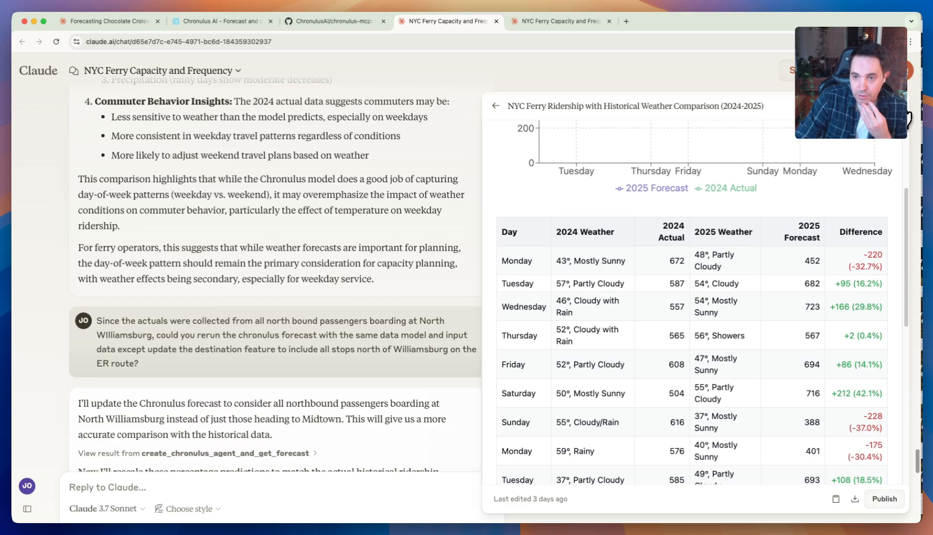
{"action": "left_click", "coordinate": [906, 117]}
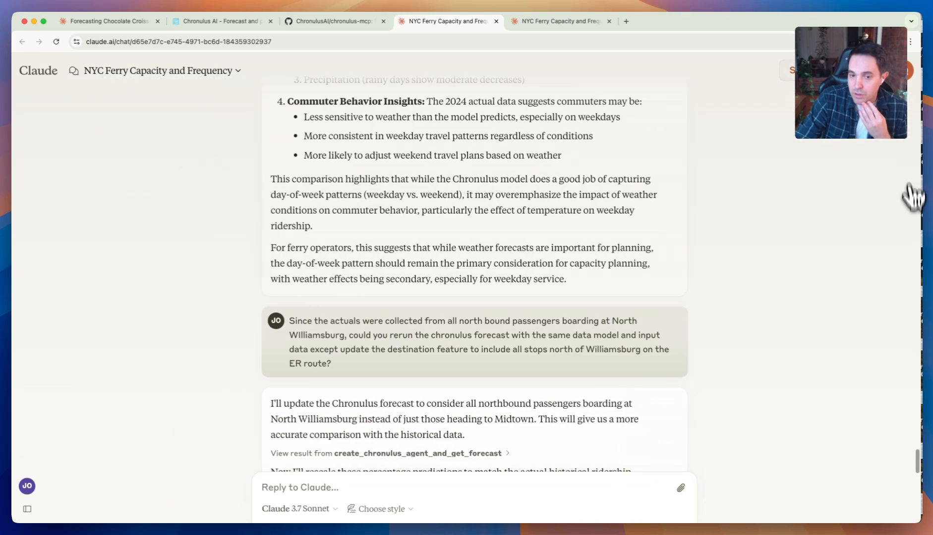
- Highlight the instruction to include all stops north of Williamsburg as destinations in the forecast rerun request, and clear the highlight
{"action": "scroll", "coordinate": [451, 364], "scroll_direction": "down", "scroll_amount": 8}
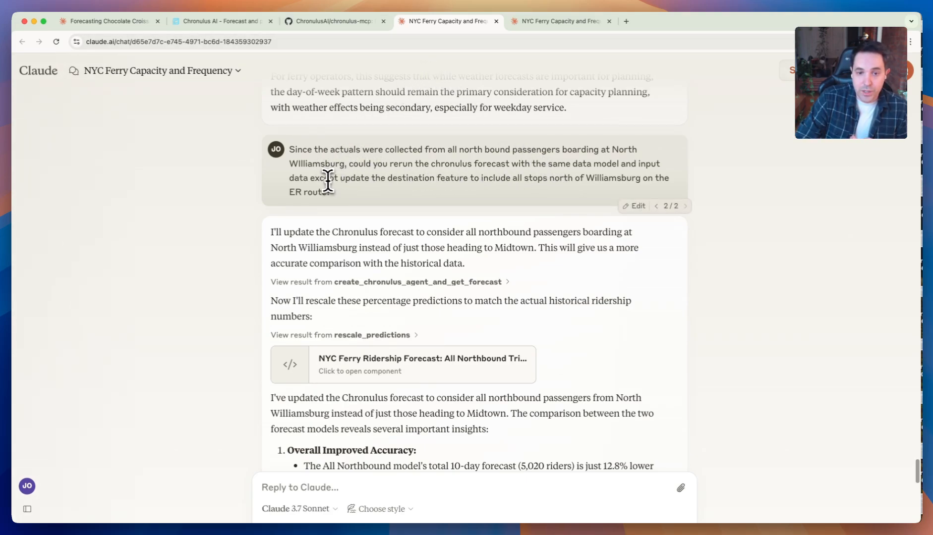
{"action": "left_click_drag", "start_coordinate": [323, 178], "coordinate": [559, 177]}
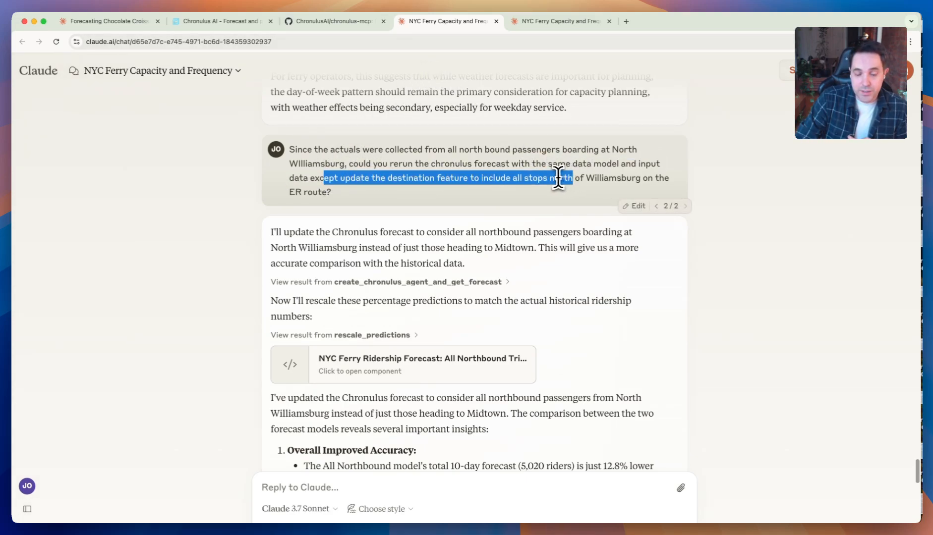
{"action": "left_click", "coordinate": [554, 178]}
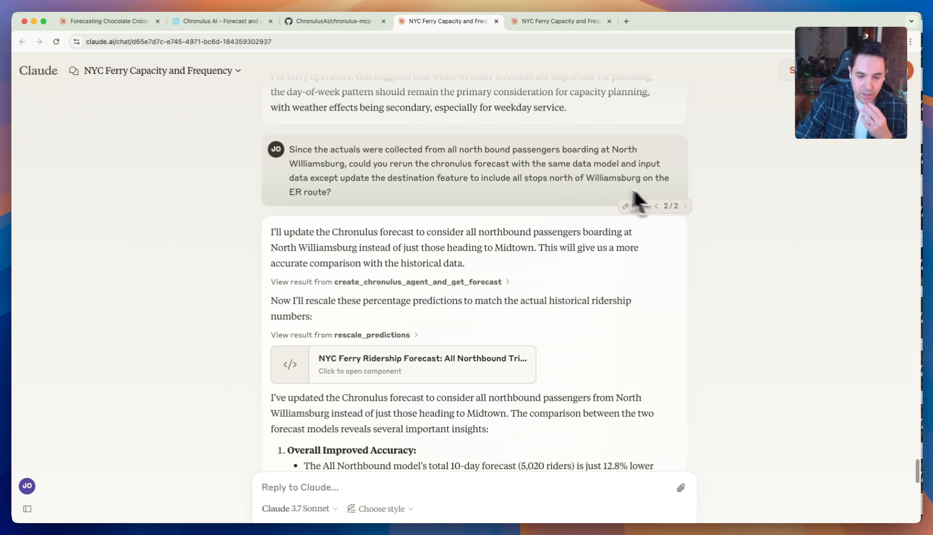
- Expand the create_chronulus_agent_and_get_forecast result to full height and examine its input data and input data model
{"action": "scroll", "coordinate": [655, 300], "scroll_direction": "down", "scroll_amount": 1}
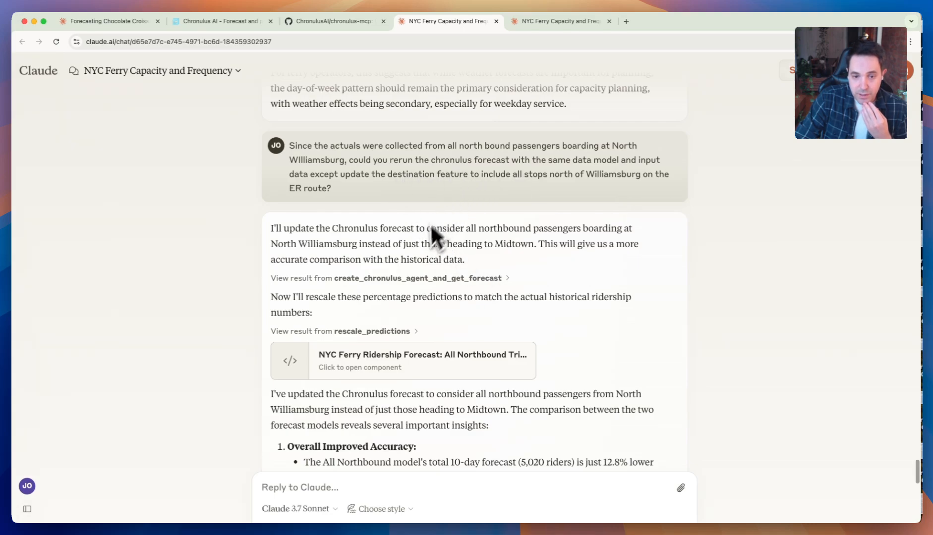
{"action": "left_click", "coordinate": [505, 290]}
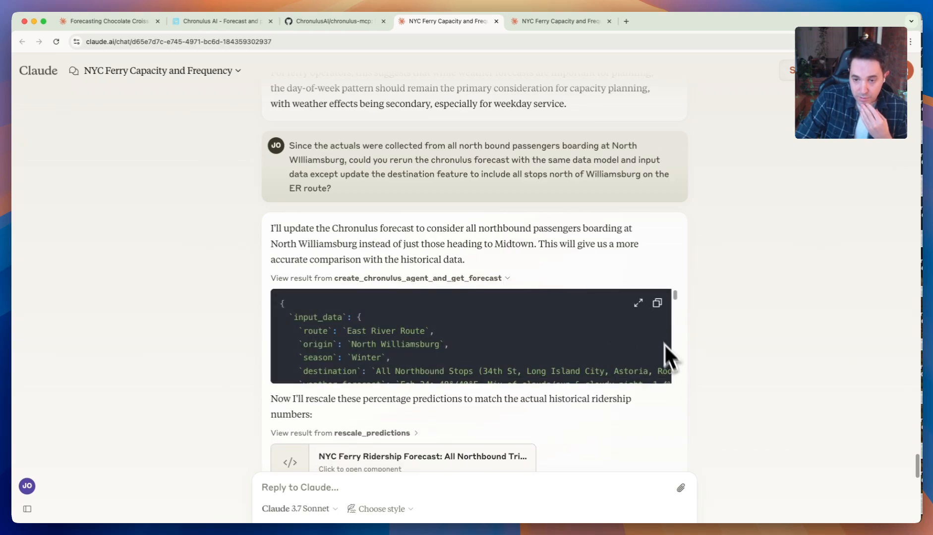
{"action": "left_click", "coordinate": [638, 303]}
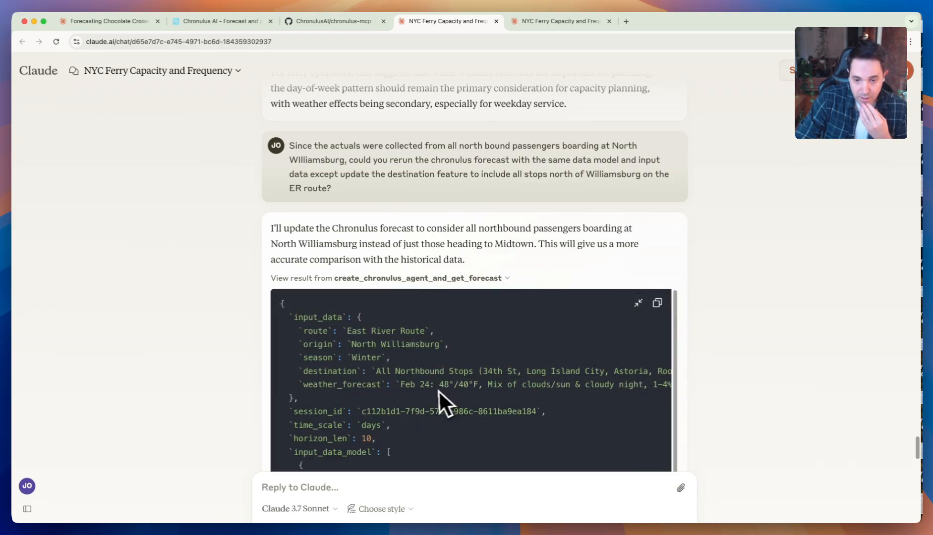
{"action": "scroll", "coordinate": [433, 381], "scroll_direction": "down", "scroll_amount": 5}
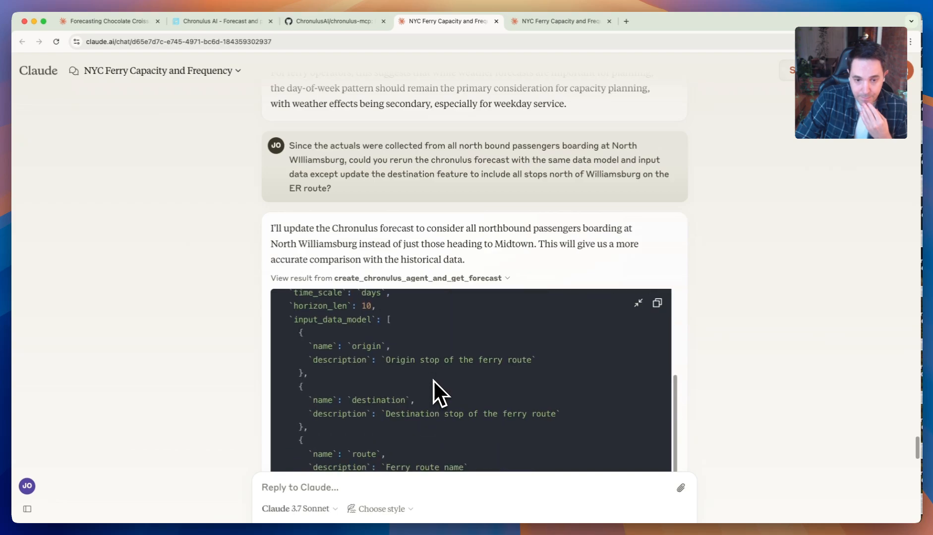
{"action": "scroll", "coordinate": [433, 382], "scroll_direction": "down", "scroll_amount": 5}
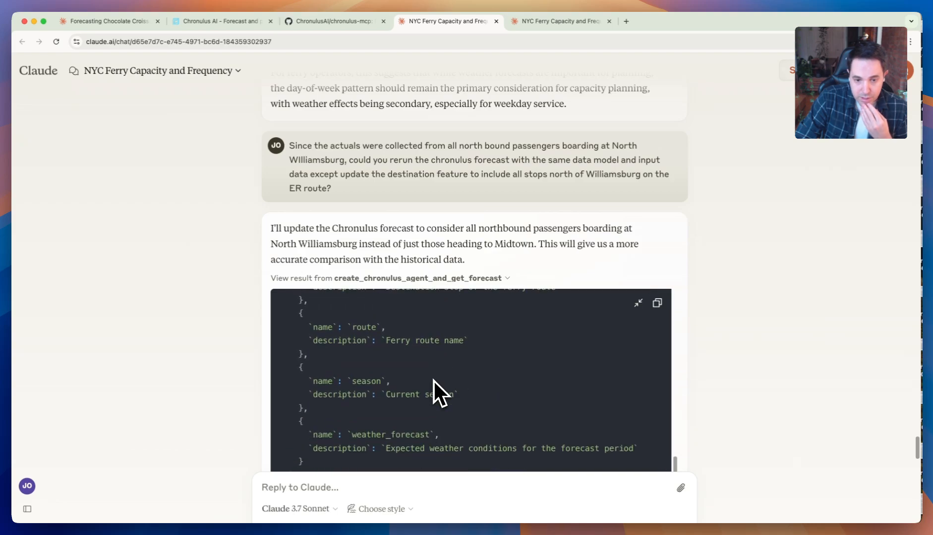
{"action": "scroll", "coordinate": [434, 380], "scroll_direction": "up", "scroll_amount": 10}
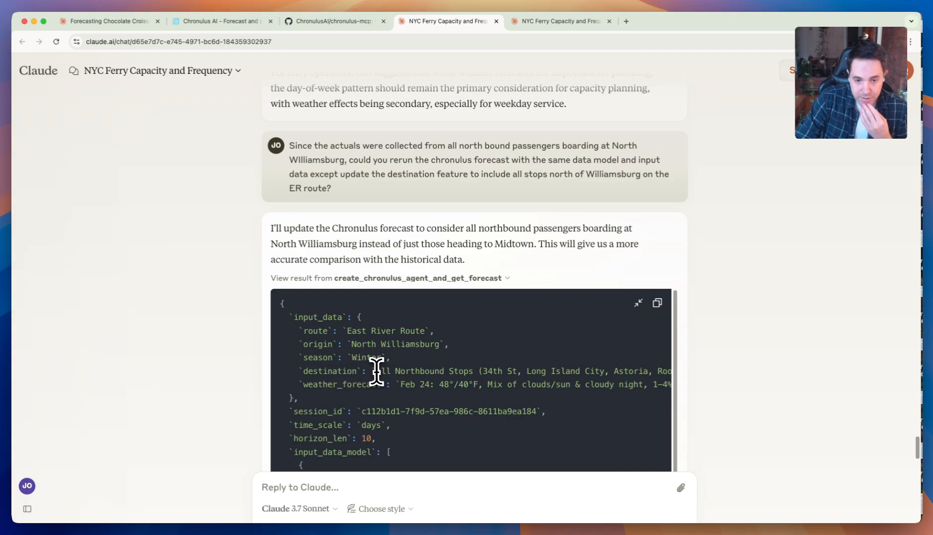
- Highlight the destination value in the forecast input data, clear the highlight, and read the full list of northbound stops
{"action": "left_click_drag", "start_coordinate": [379, 372], "coordinate": [625, 385]}
{"action": "left_click", "coordinate": [491, 372]}
{"action": "left_click", "coordinate": [360, 375]}
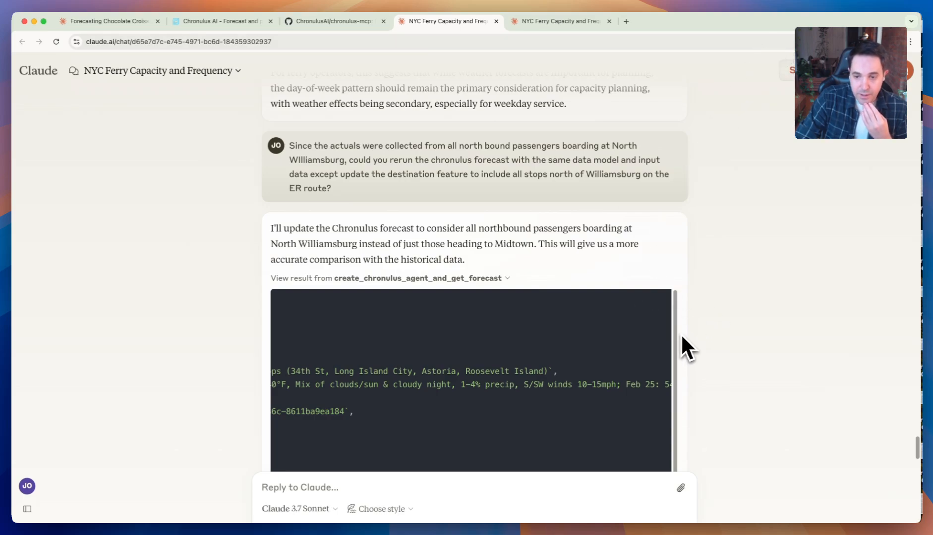
- Read the rerun forecast's prediction data and explanation, and collapse the create_chronulus_agent_and_get_forecast result
{"action": "scroll", "coordinate": [685, 322], "scroll_direction": "down", "scroll_amount": 10}
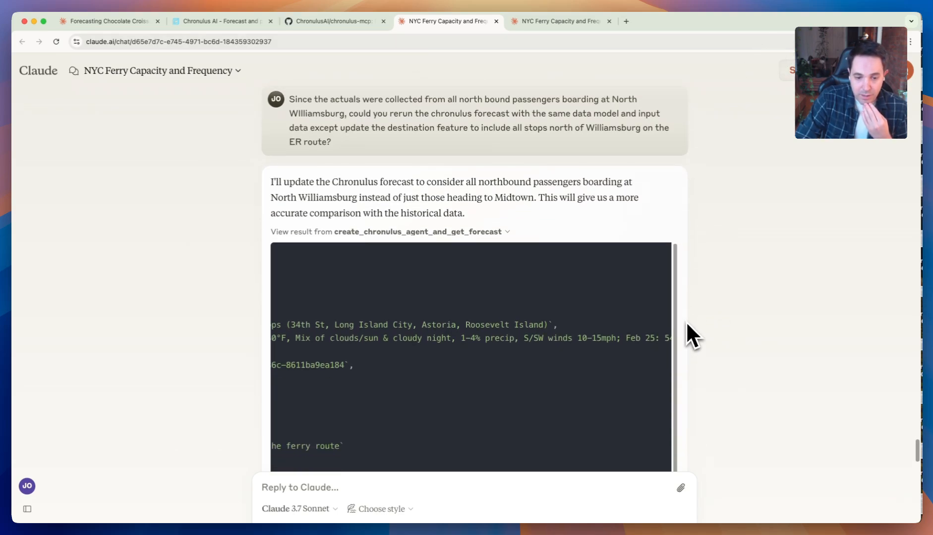
{"action": "left_click_drag", "start_coordinate": [687, 322], "coordinate": [271, 326]}
{"action": "scroll", "coordinate": [656, 318], "scroll_direction": "down", "scroll_amount": 10}
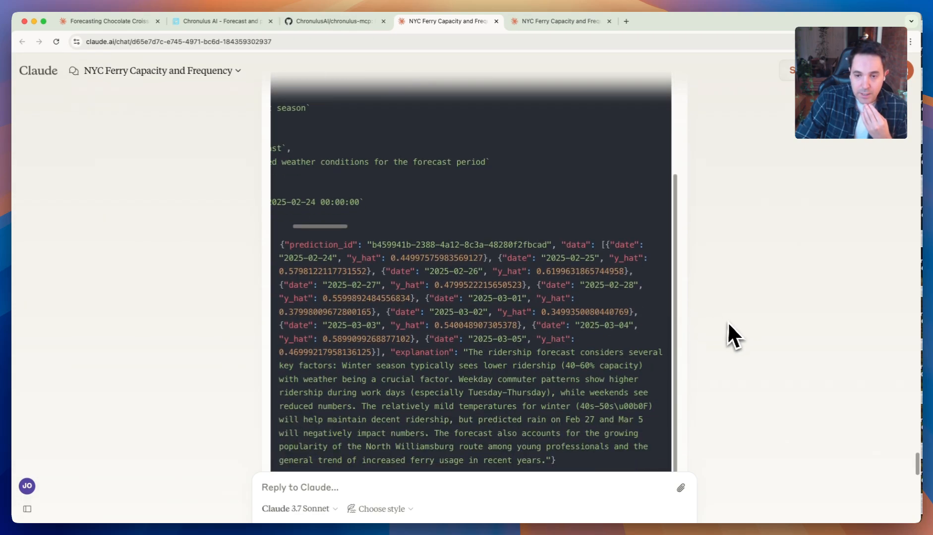
{"action": "scroll", "coordinate": [843, 392], "scroll_direction": "up", "scroll_amount": 8}
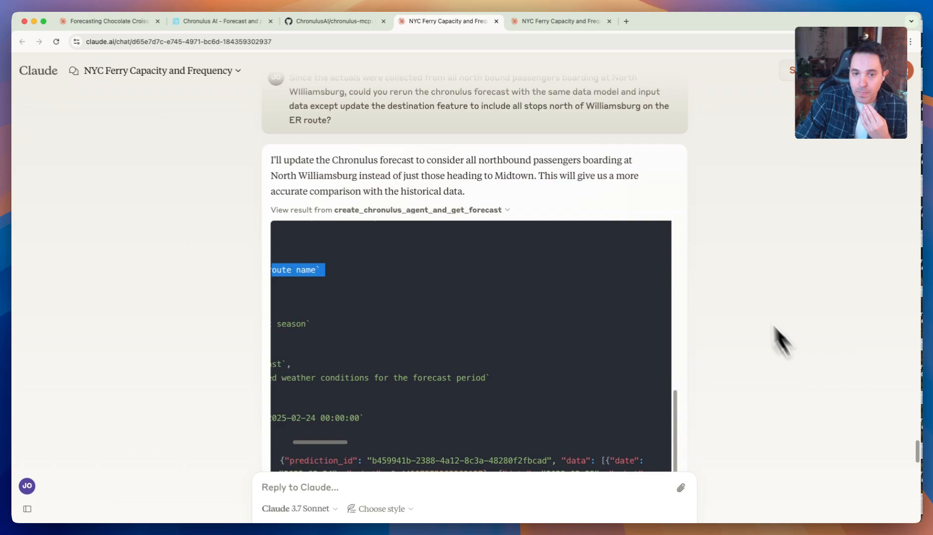
{"action": "left_click", "coordinate": [507, 210]}
- Open the NYC Ferry Ridership Forecast: All Northbound Trips component and examine its 2025 Forecast vs 2024 Actual Data chart
{"action": "scroll", "coordinate": [538, 243], "scroll_direction": "down", "scroll_amount": 4}
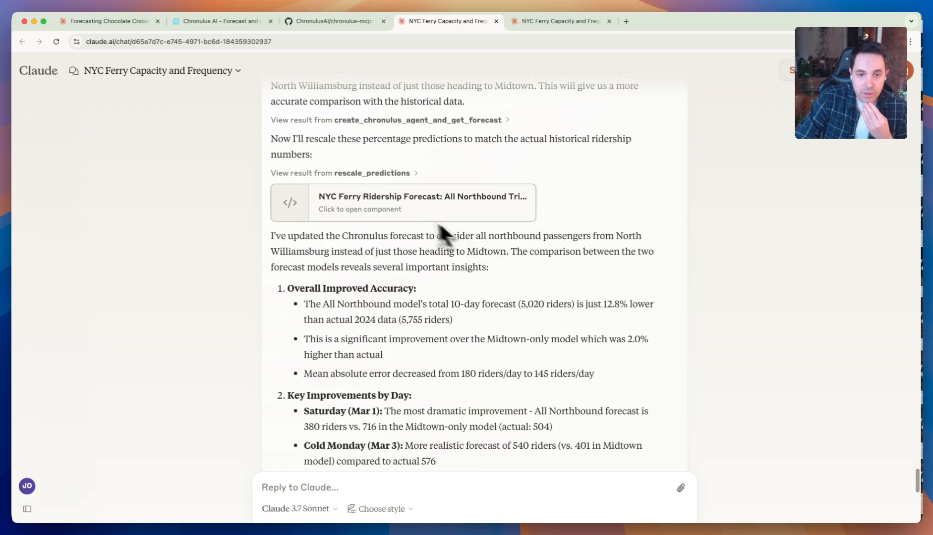
{"action": "left_click", "coordinate": [380, 212]}
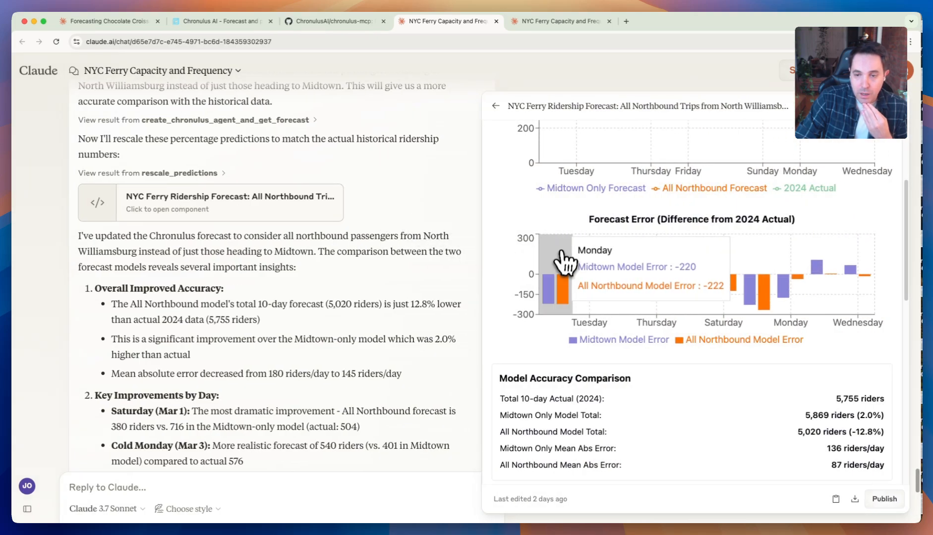
{"action": "scroll", "coordinate": [550, 245], "scroll_direction": "up", "scroll_amount": 4}
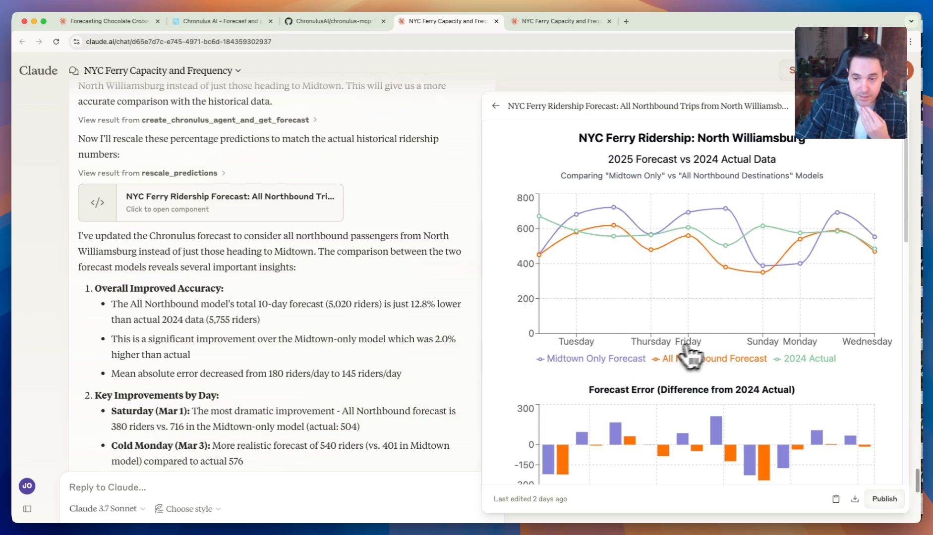
{"action": "mouse_move", "coordinate": [736, 339]}
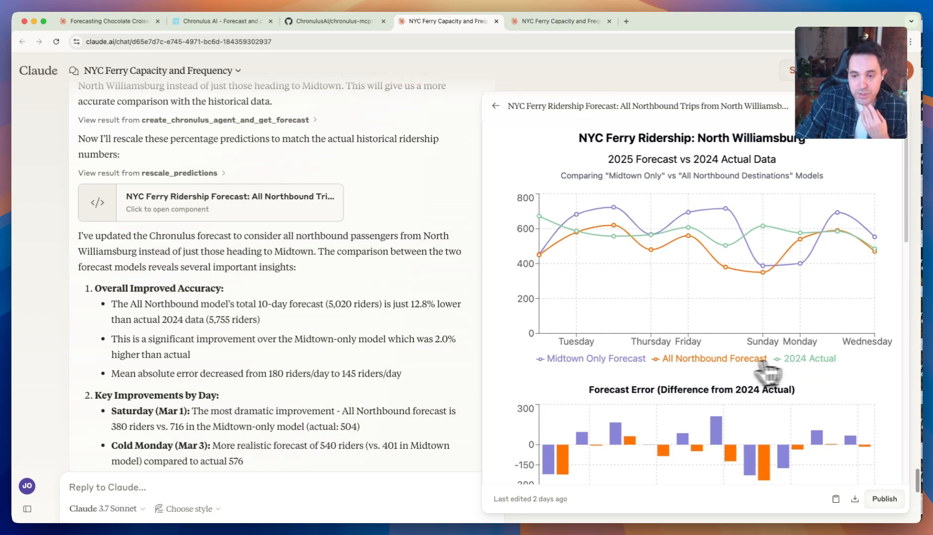
- Examine the Forecast Error chart comparing the Midtown and All Northbound models with the 2024 actuals
{"action": "scroll", "coordinate": [605, 389], "scroll_direction": "down", "scroll_amount": 1}
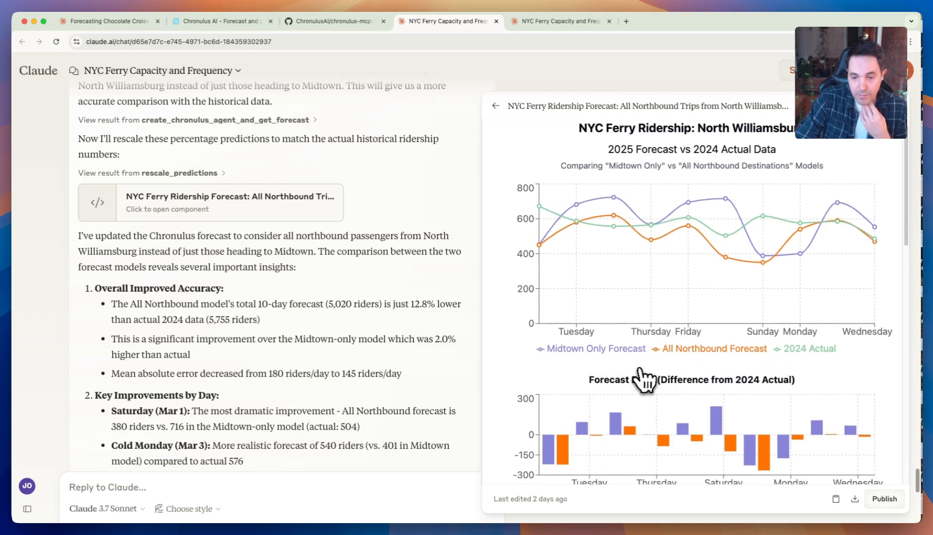
{"action": "scroll", "coordinate": [686, 374], "scroll_direction": "down", "scroll_amount": 1}
{"action": "scroll", "coordinate": [692, 374], "scroll_direction": "down", "scroll_amount": 3}
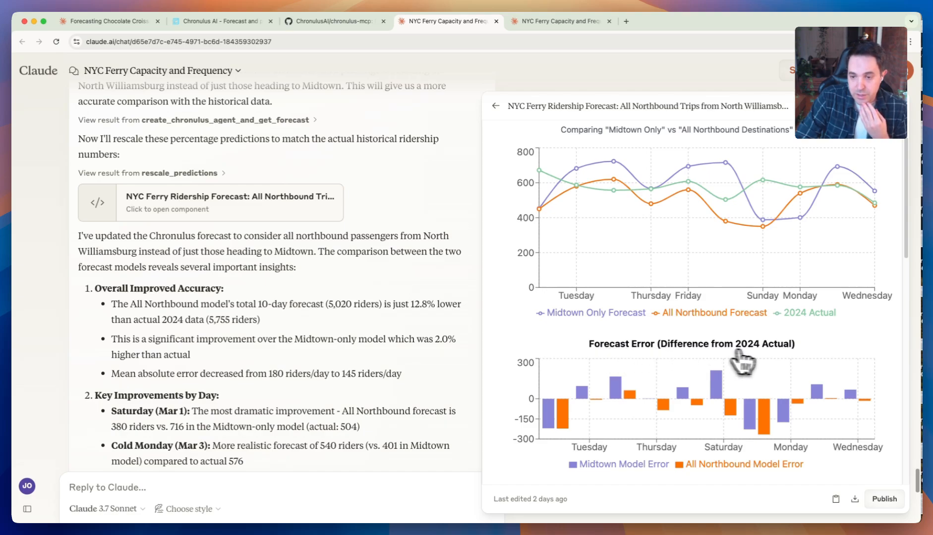
{"action": "scroll", "coordinate": [763, 359], "scroll_direction": "down", "scroll_amount": 2}
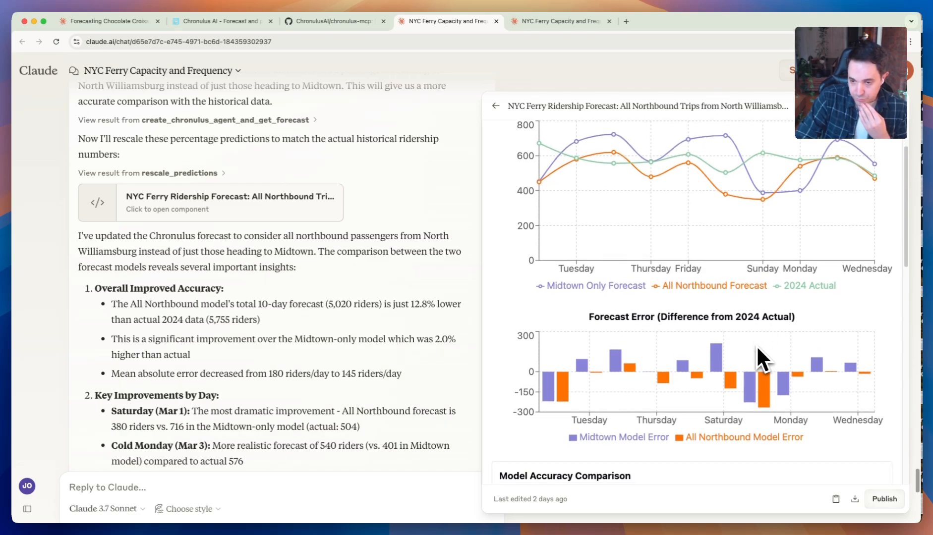
{"action": "scroll", "coordinate": [756, 344], "scroll_direction": "down", "scroll_amount": 3}
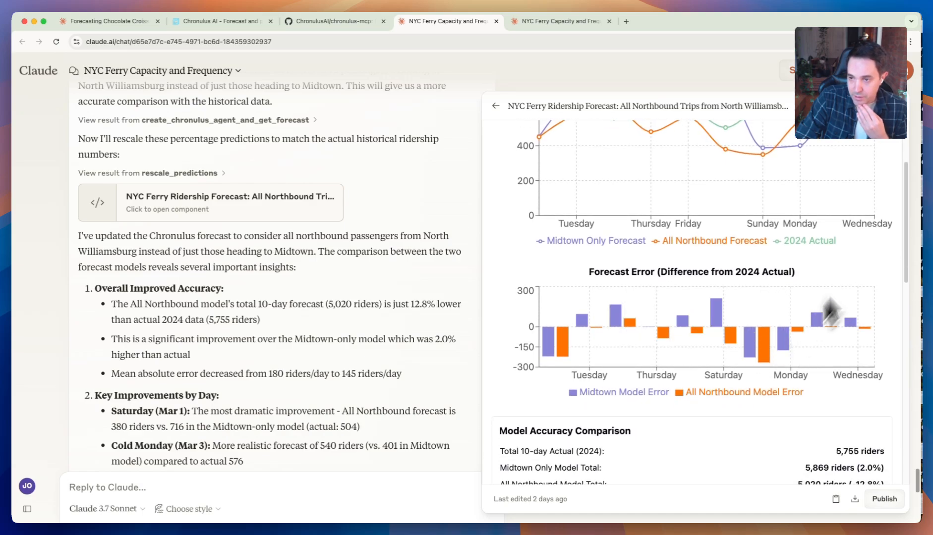
- Read the model accuracy and key improvements sections, and highlight the better weather sensitivity text about realistic temperature response
{"action": "left_click_drag", "start_coordinate": [912, 183], "coordinate": [904, 295]}
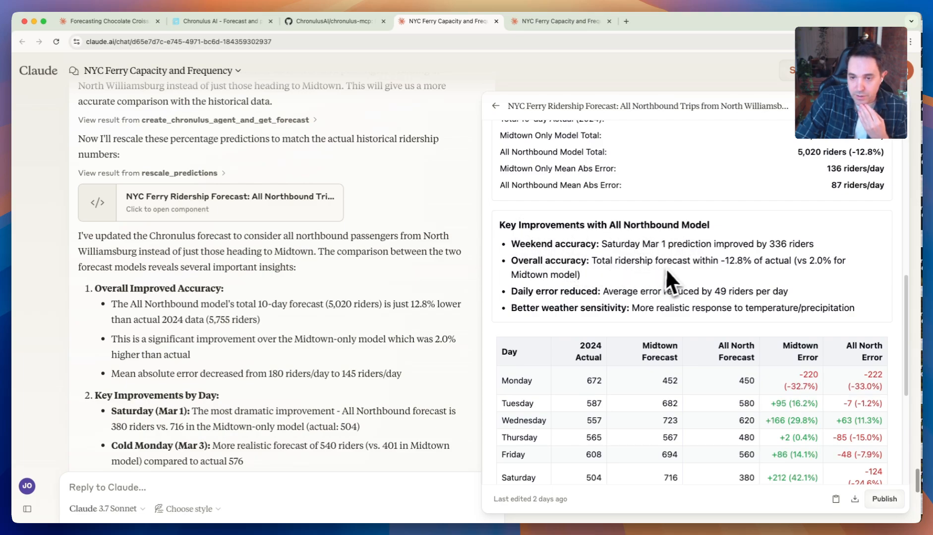
{"action": "scroll", "coordinate": [554, 180], "scroll_direction": "up", "scroll_amount": 1}
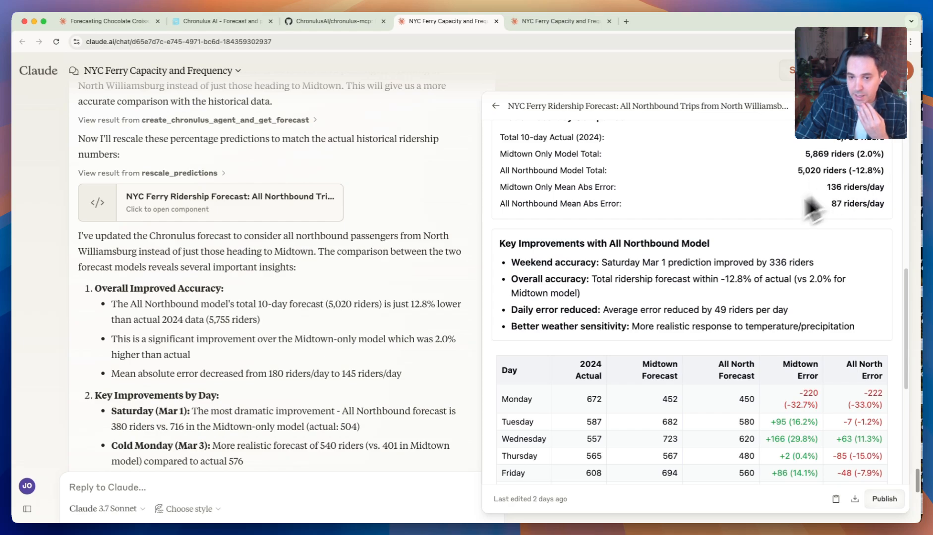
{"action": "scroll", "coordinate": [655, 289], "scroll_direction": "down", "scroll_amount": 1}
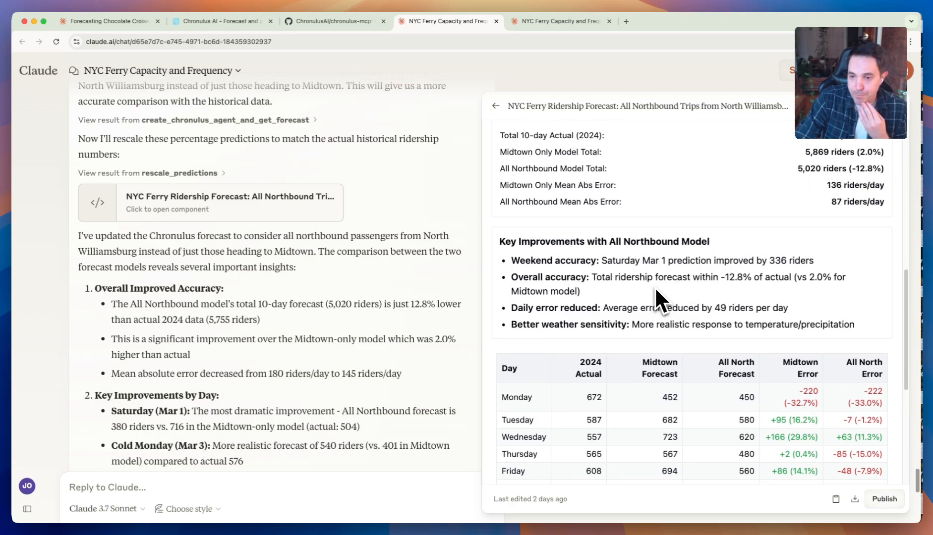
{"action": "scroll", "coordinate": [655, 285], "scroll_direction": "down", "scroll_amount": 2}
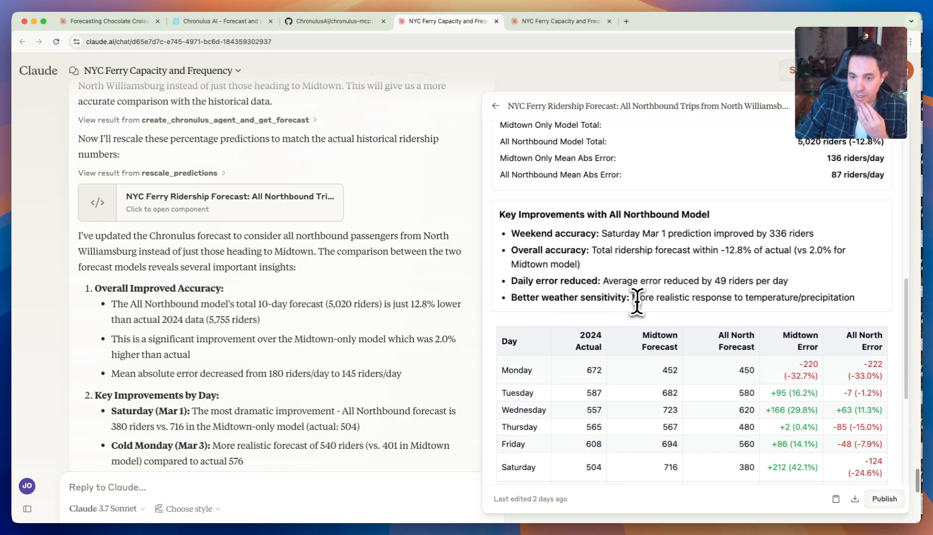
{"action": "left_click_drag", "start_coordinate": [631, 298], "coordinate": [806, 297]}
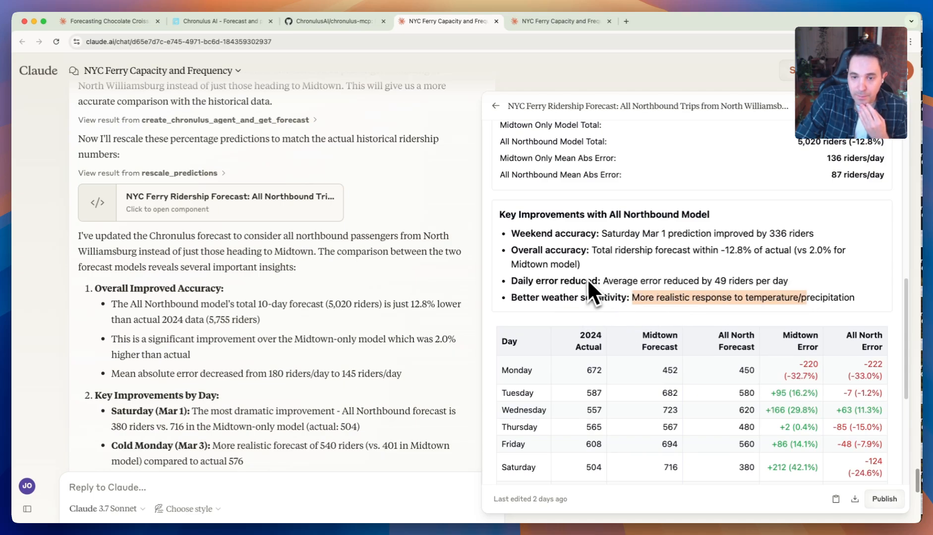
- Examine the daily forecast error table and Analysis Insights, and return to the Model Accuracy Comparison section
{"action": "scroll", "coordinate": [644, 275], "scroll_direction": "down", "scroll_amount": 3}
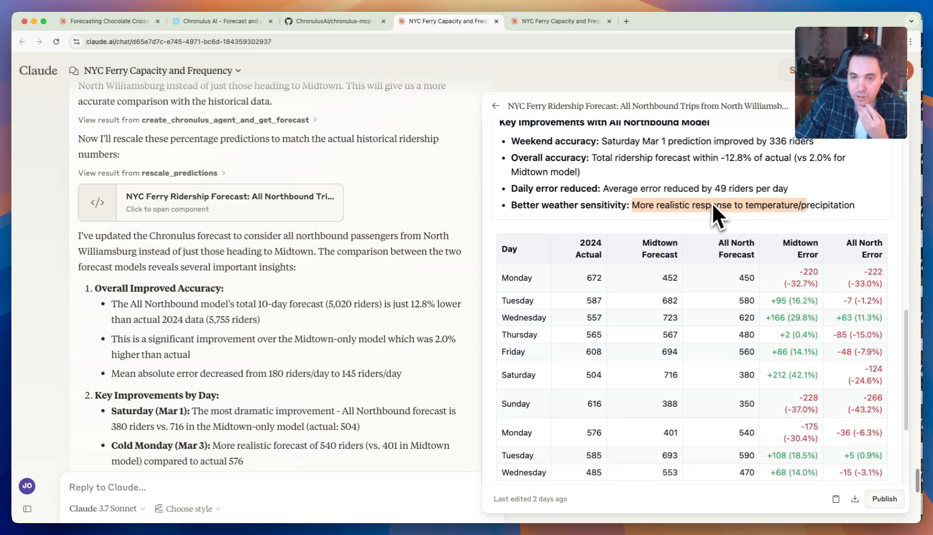
{"action": "scroll", "coordinate": [712, 202], "scroll_direction": "up", "scroll_amount": 1}
{"action": "scroll", "coordinate": [672, 176], "scroll_direction": "down", "scroll_amount": 5}
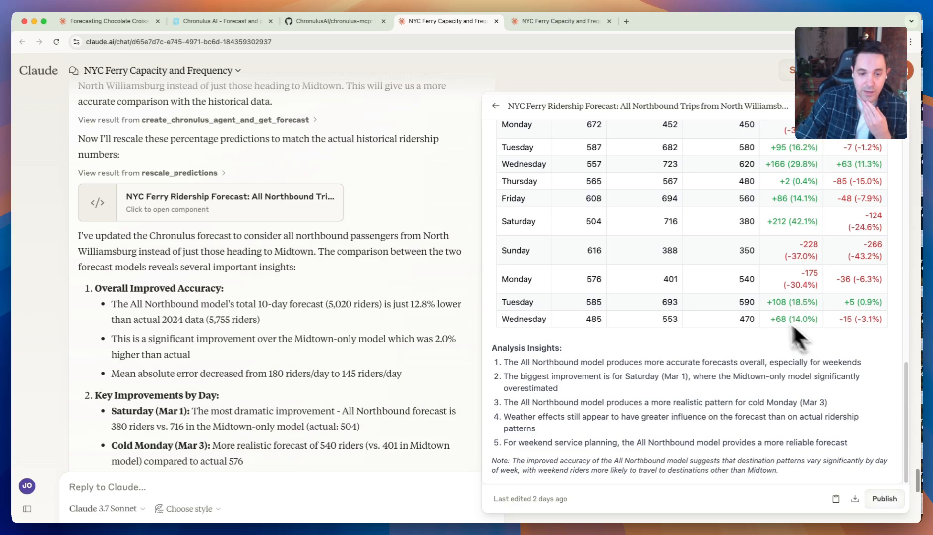
{"action": "scroll", "coordinate": [384, 265], "scroll_direction": "down", "scroll_amount": 1}
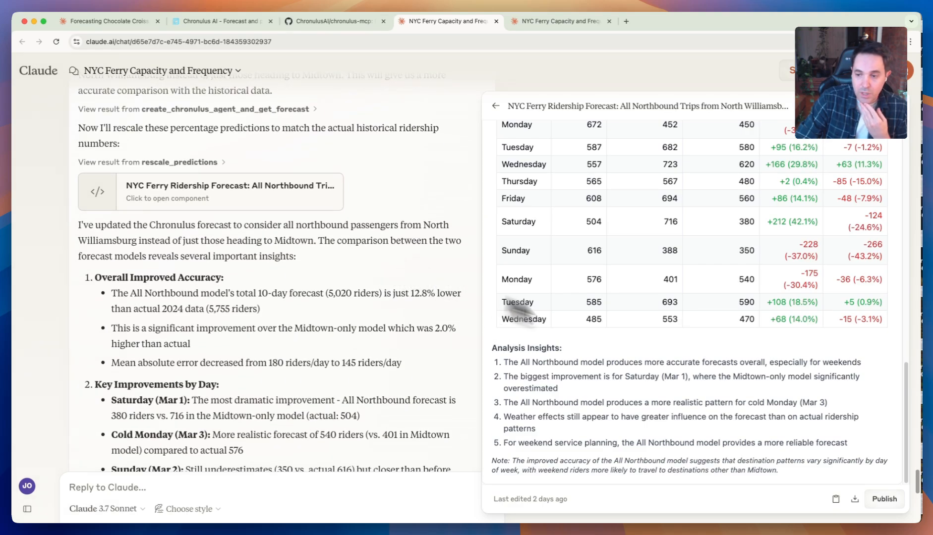
{"action": "scroll", "coordinate": [620, 306], "scroll_direction": "up", "scroll_amount": 1}
{"action": "scroll", "coordinate": [360, 290], "scroll_direction": "up", "scroll_amount": 1}
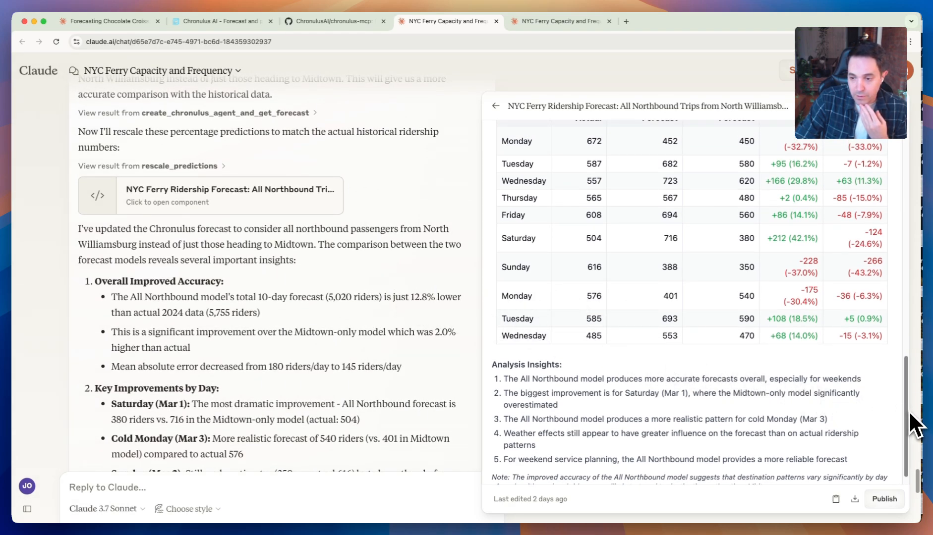
{"action": "left_click_drag", "start_coordinate": [908, 412], "coordinate": [907, 304]}
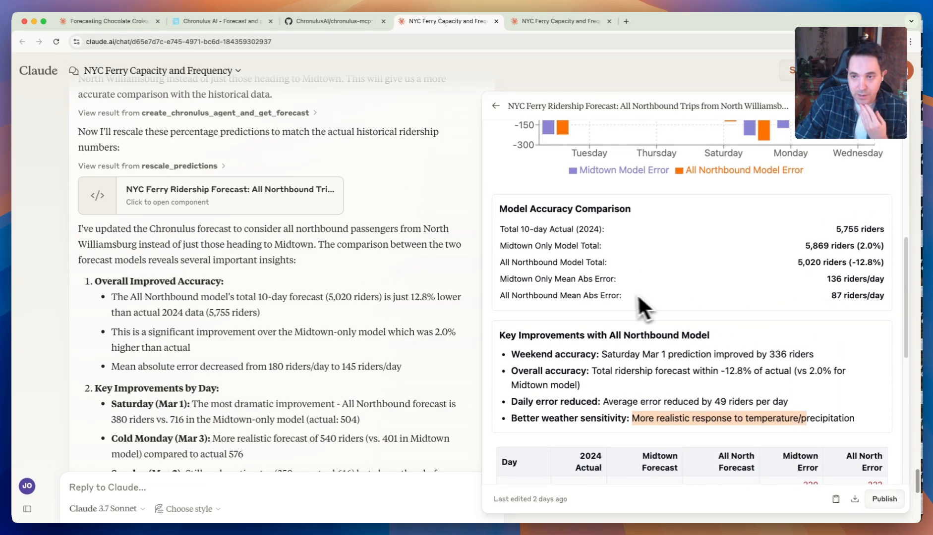